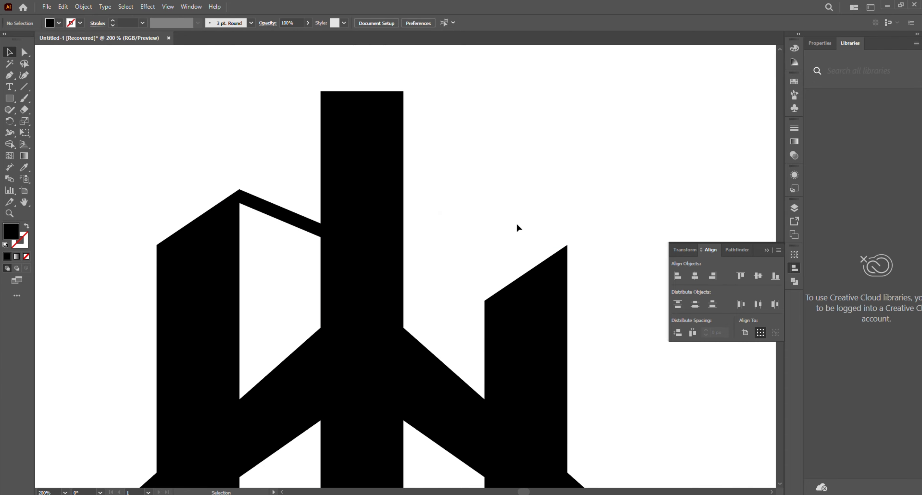
Draw an open pen path about 70 × 158 px from the centre tower's top-right corner, sloping outward and dropping vertically into the right building
{"action": "left_click", "coordinate": [17, 78]}
{"action": "left_click", "coordinate": [403, 91]}
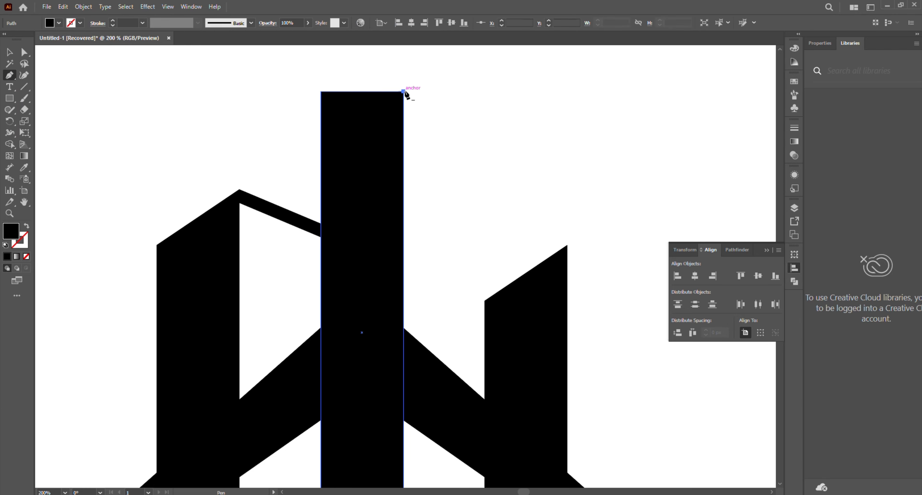
{"action": "left_click", "coordinate": [482, 109]}
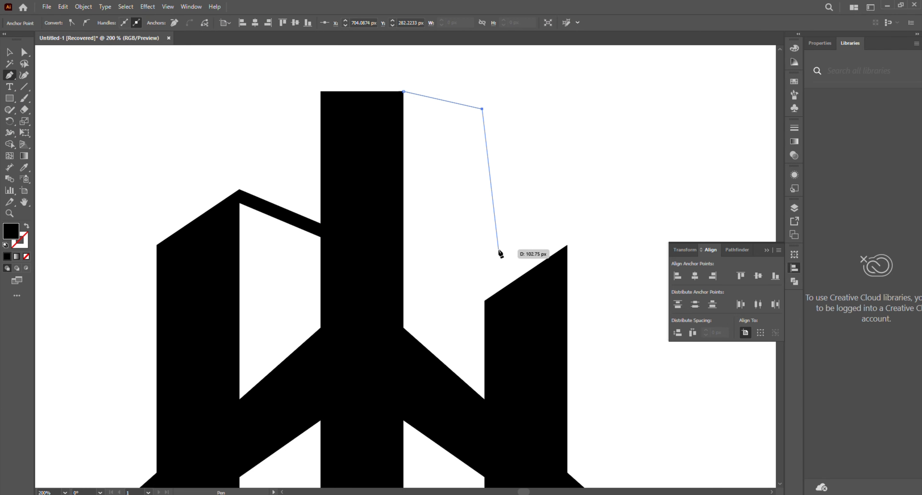
{"action": "key", "text": "ctrl+z"}
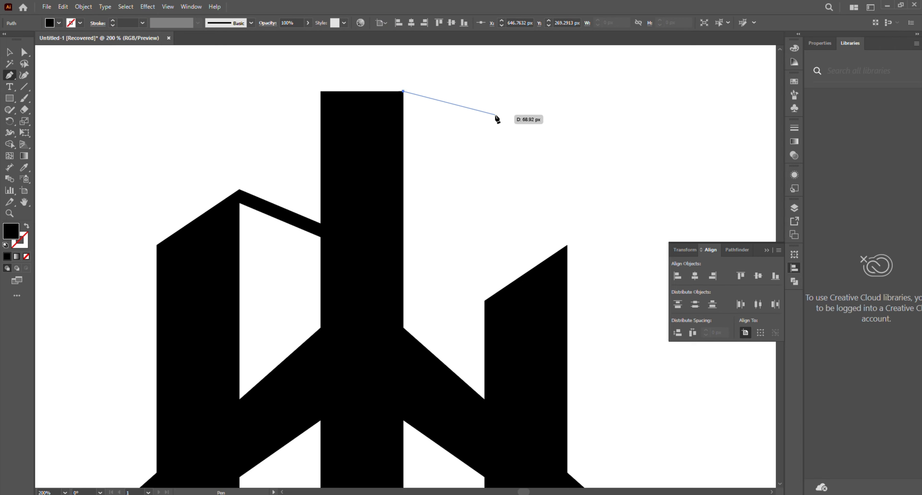
{"action": "left_click", "coordinate": [494, 117]}
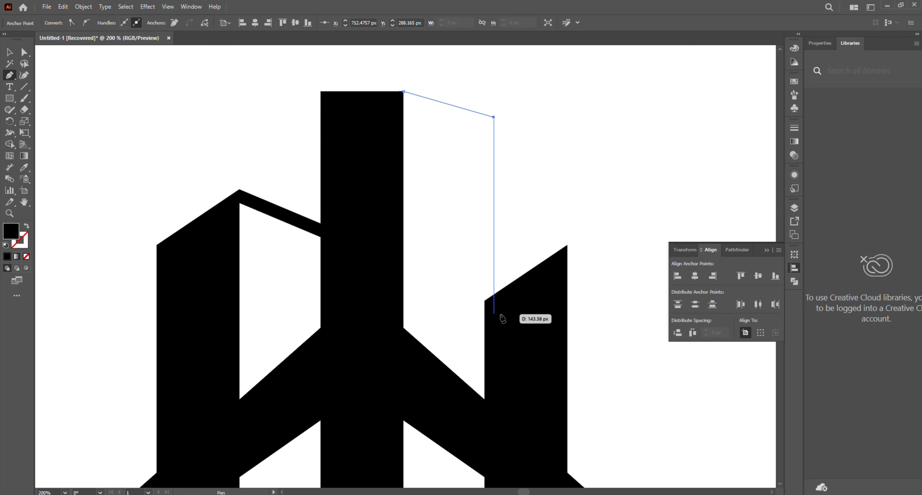
{"action": "key", "text": "ctrl+z"}
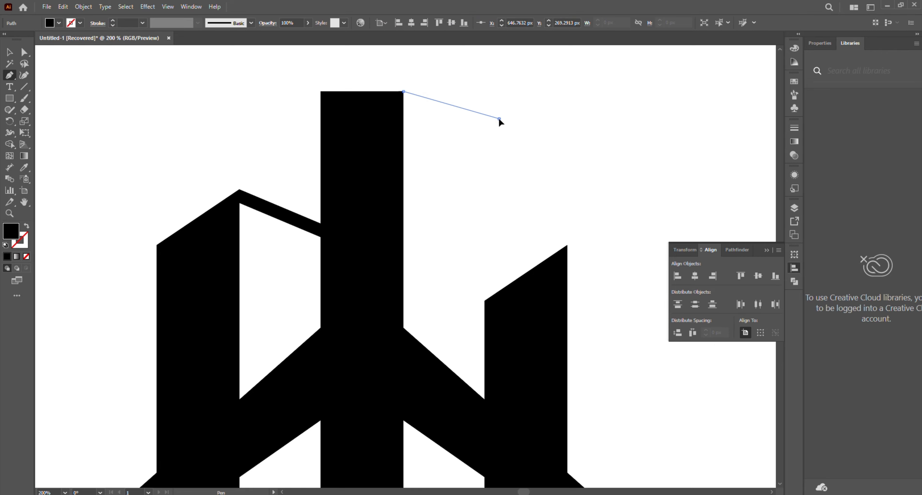
{"action": "left_click", "coordinate": [498, 119]}
{"action": "left_click", "coordinate": [499, 308]}
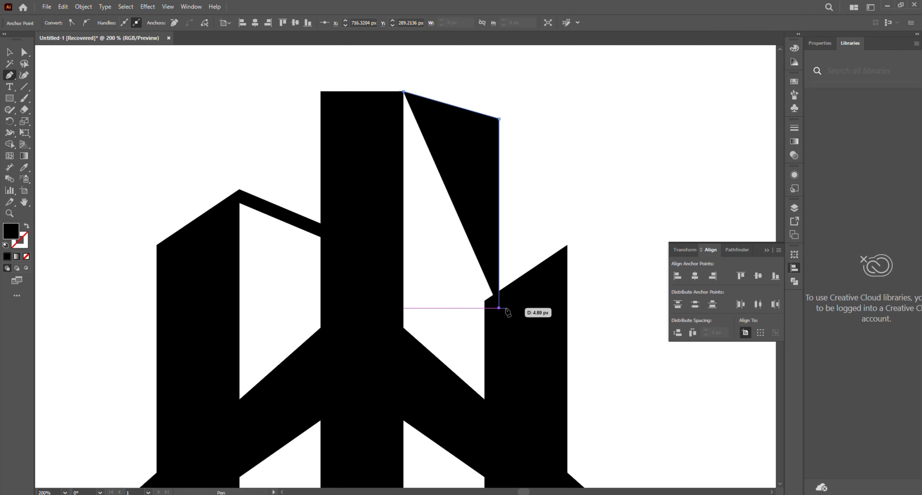
Swap the fill and stroke of the new path so it has a black outline and no fill
{"action": "left_click", "coordinate": [9, 52]}
{"action": "left_click", "coordinate": [229, 90]}
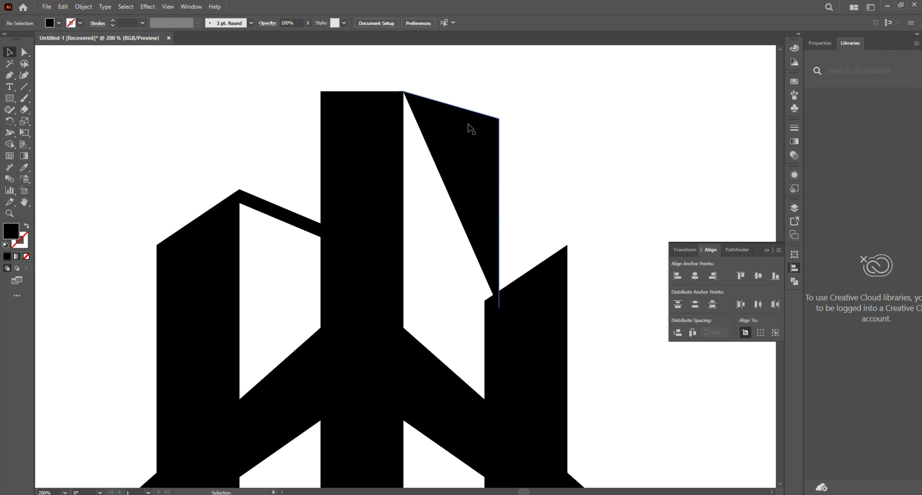
{"action": "left_click", "coordinate": [468, 129]}
{"action": "left_click", "coordinate": [26, 228]}
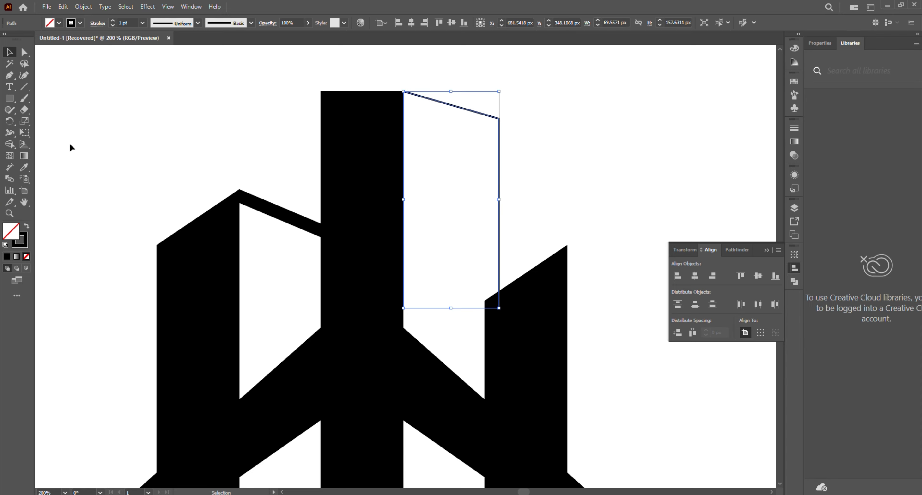
Try a 10 pt stroke on the new path, and settle on a 9 pt stroke weight
{"action": "left_click", "coordinate": [143, 22]}
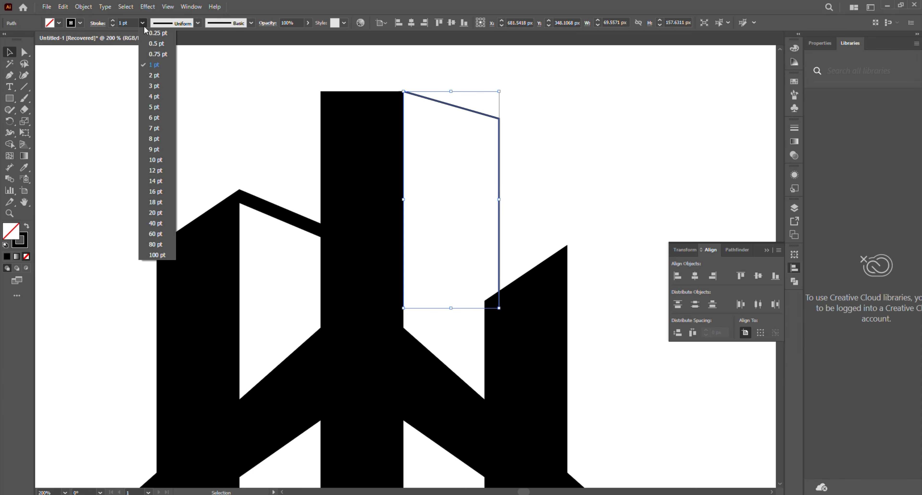
{"action": "left_click", "coordinate": [156, 163]}
{"action": "left_click", "coordinate": [166, 147]}
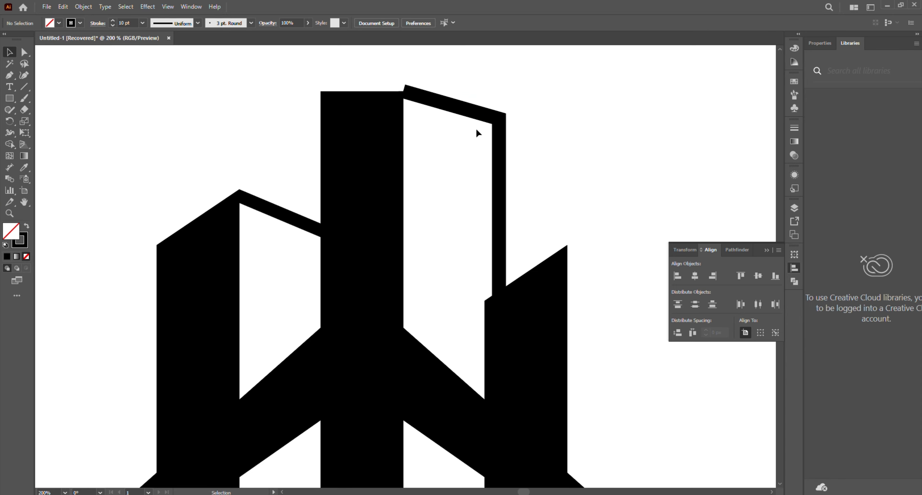
{"action": "left_click", "coordinate": [486, 131]}
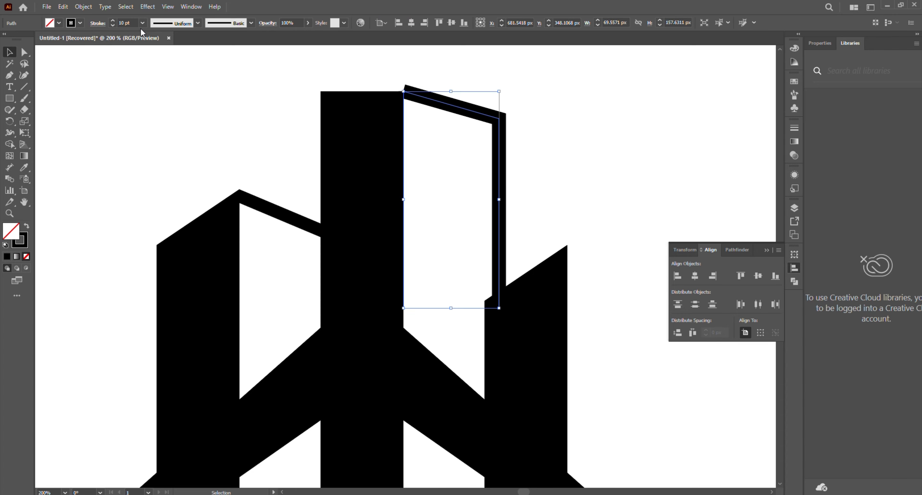
{"action": "left_click", "coordinate": [143, 24]}
{"action": "left_click", "coordinate": [154, 148]}
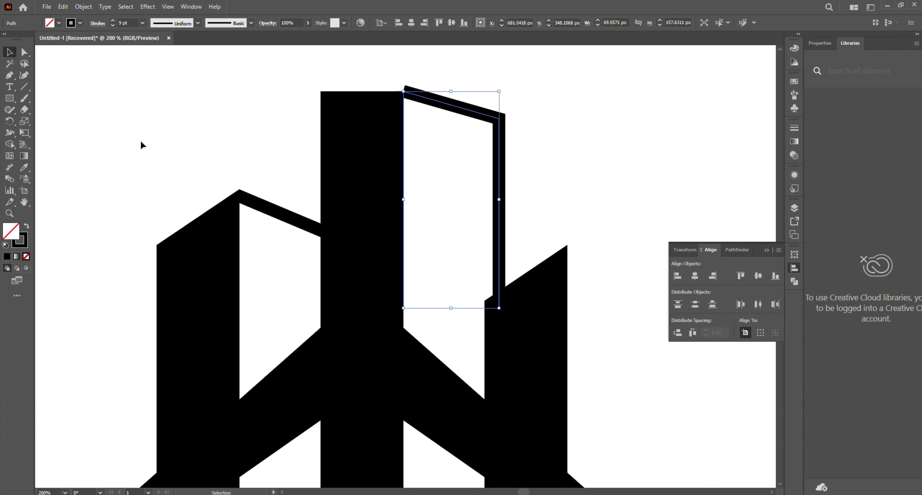
{"action": "left_click", "coordinate": [142, 142]}
Convert the stroke of the new outline into a filled shape
{"action": "left_click", "coordinate": [486, 115]}
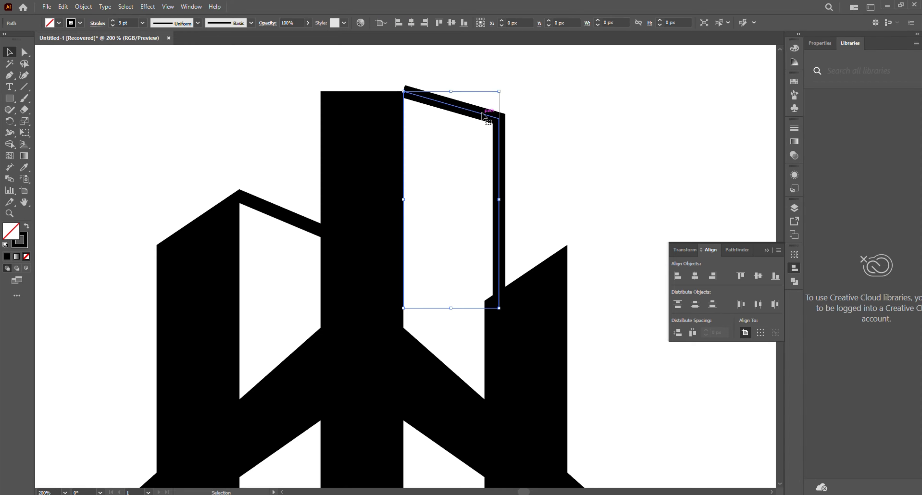
{"action": "left_click", "coordinate": [90, 7]}
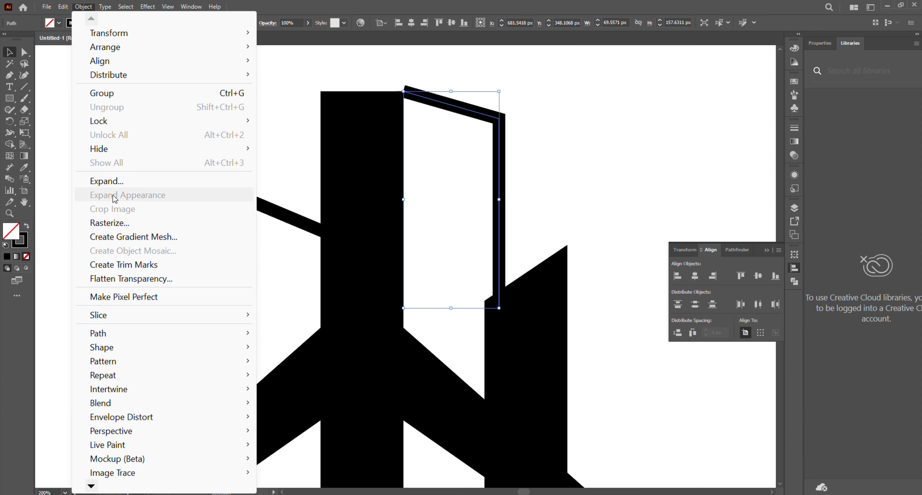
{"action": "left_click", "coordinate": [106, 352]}
{"action": "left_click", "coordinate": [106, 352]}
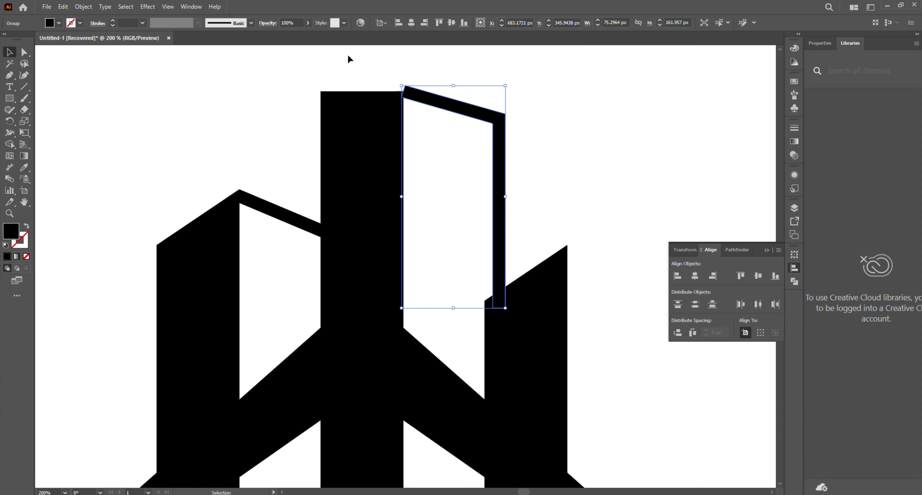
Align the outline's top edge with the centre tower's top and nudge it 2 px left to overlap the tower
{"action": "left_click_drag", "start_coordinate": [350, 58], "coordinate": [403, 148]}
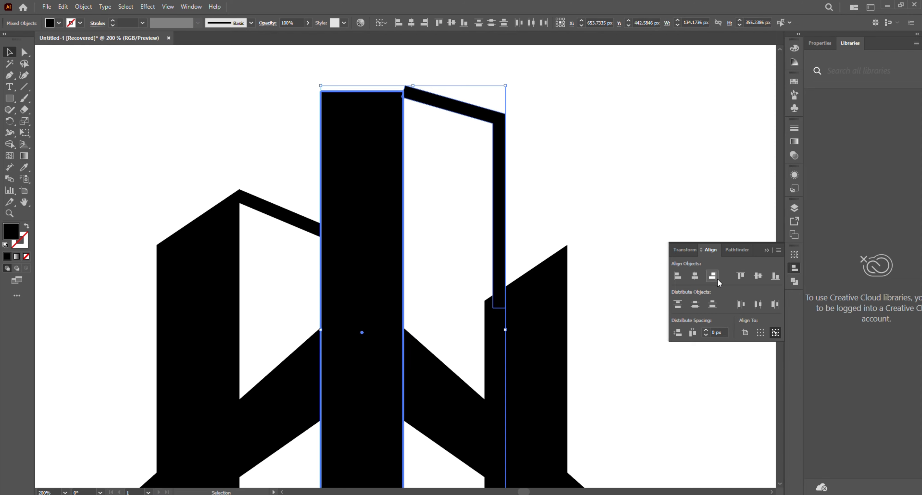
{"action": "left_click", "coordinate": [740, 276]}
{"action": "left_click", "coordinate": [646, 177]}
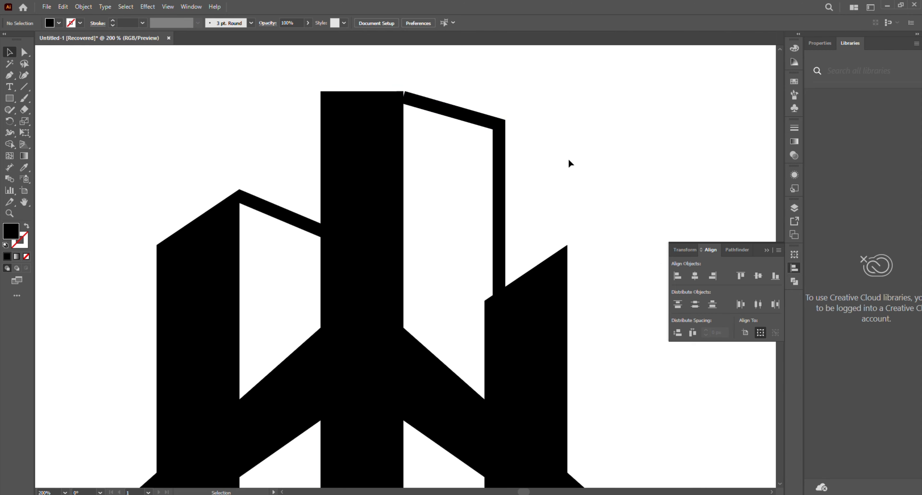
{"action": "left_click", "coordinate": [449, 115]}
{"action": "key", "text": "Left"}
{"action": "key", "text": "Left"}
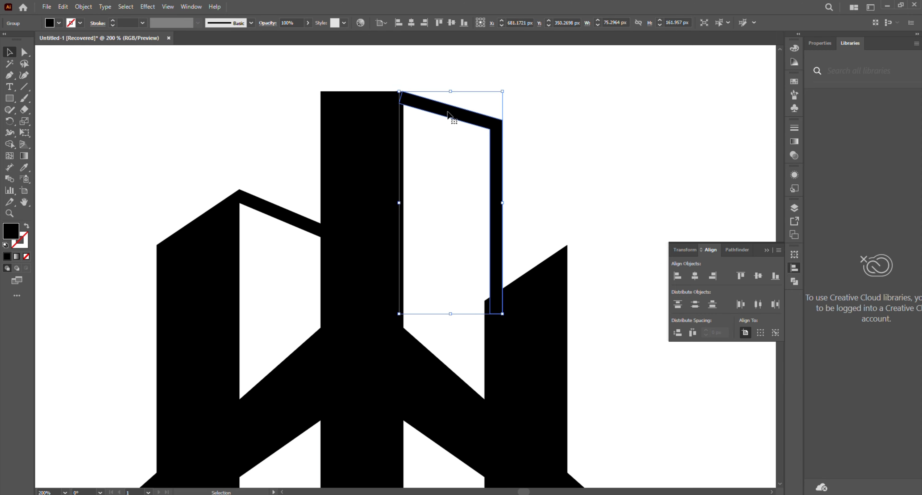
{"action": "left_click", "coordinate": [529, 100]}
{"action": "left_click_drag", "start_coordinate": [391, 84], "coordinate": [473, 187]}
{"action": "left_click", "coordinate": [386, 165]}
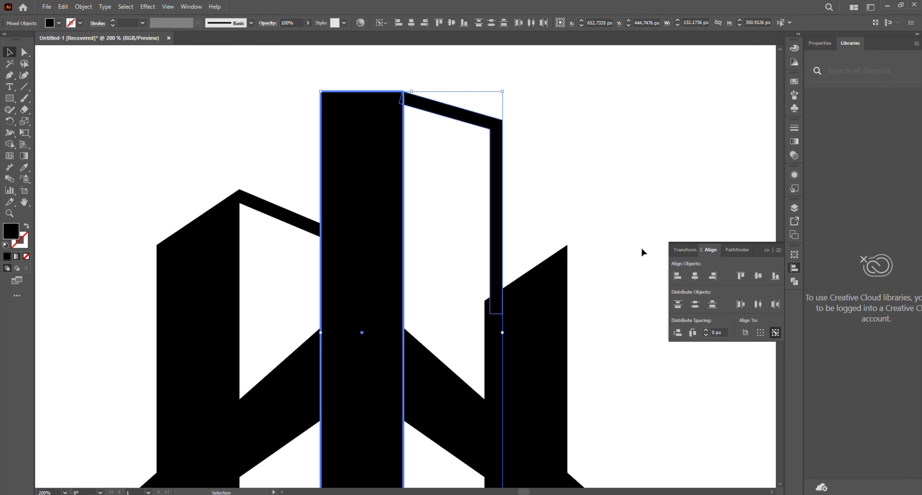
{"action": "left_click", "coordinate": [564, 137]}
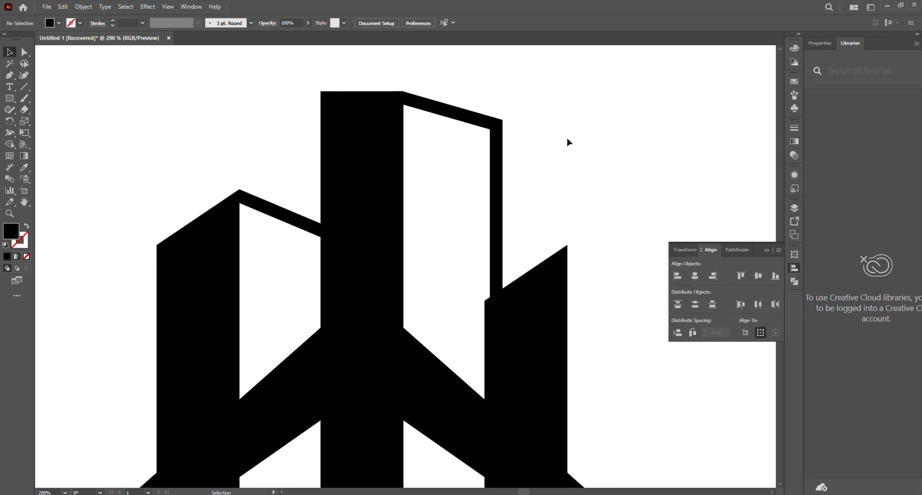
Duplicate the centre tower's side outline and place the copy against the right building's top-right corner
{"action": "scroll", "coordinate": [568, 159], "scroll_direction": "down", "scroll_amount": 2}
{"action": "left_click_drag", "start_coordinate": [569, 206], "coordinate": [433, 206]}
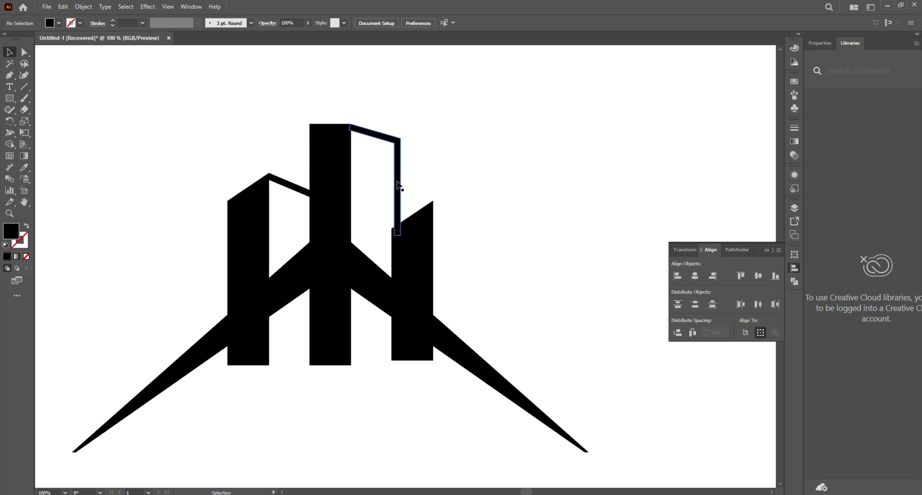
{"action": "mouse_move", "coordinate": [398, 184]}
{"action": "left_mouse_down"}
{"action": "mouse_move", "coordinate": [498, 254]}
{"action": "mouse_move", "coordinate": [483, 262]}
{"action": "left_mouse_up"}
{"action": "scroll", "coordinate": [479, 267], "scroll_direction": "up", "scroll_amount": 4}
{"action": "scroll", "coordinate": [478, 273], "scroll_direction": "down", "scroll_amount": 2}
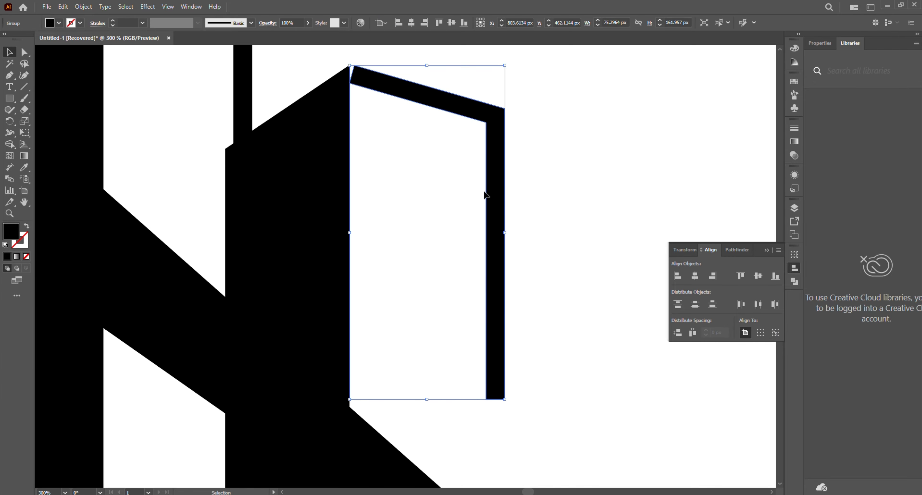
Stretch the copied outline downward to a height of about 259 px so it reaches past the roof shape
{"action": "left_click_drag", "start_coordinate": [427, 401], "coordinate": [432, 488]}
{"action": "scroll", "coordinate": [448, 426], "scroll_direction": "down", "scroll_amount": 2}
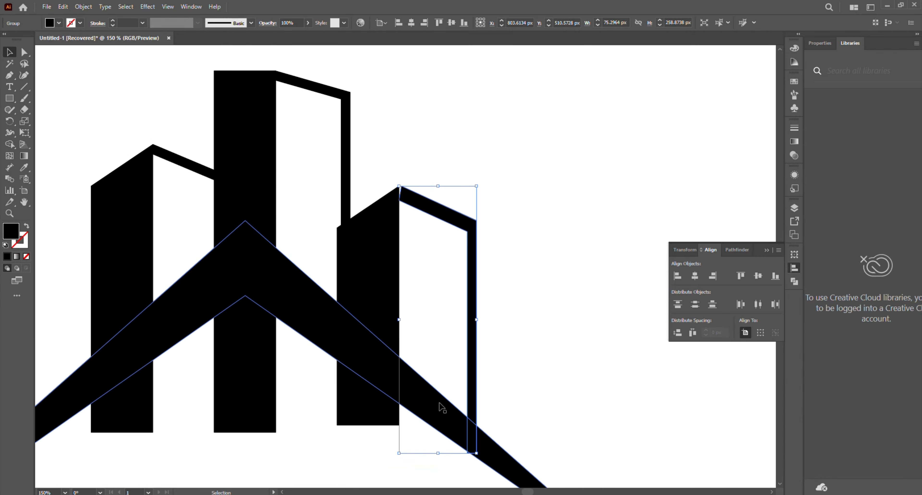
{"action": "left_click", "coordinate": [524, 260]}
Shift the copied outline about 3 px left so its upper end meets the right building's peak without a gap
{"action": "scroll", "coordinate": [409, 211], "scroll_direction": "up", "scroll_amount": 2}
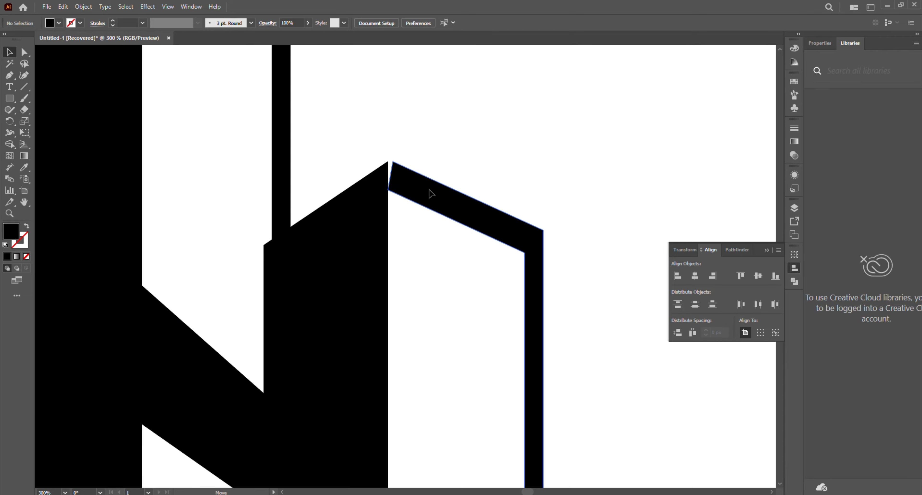
{"action": "left_click_drag", "start_coordinate": [430, 191], "coordinate": [426, 190]}
{"action": "left_click", "coordinate": [374, 216], "text": "shift"}
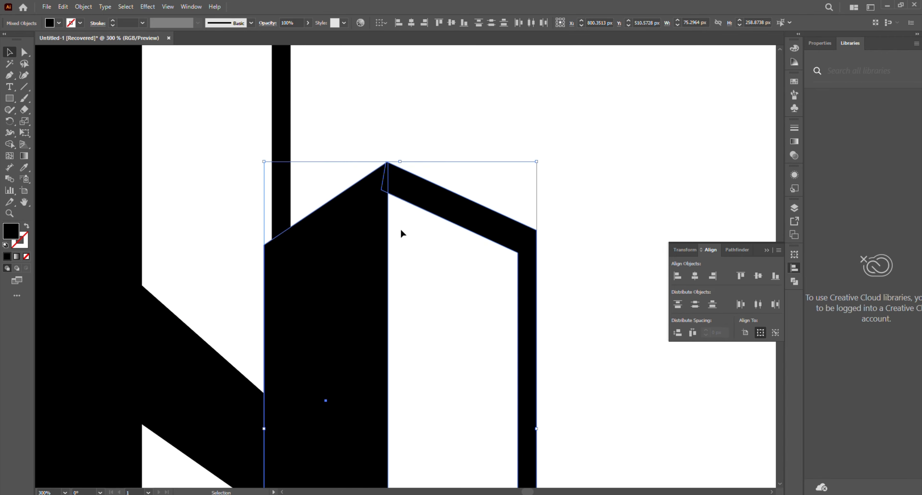
{"action": "left_click", "coordinate": [288, 243]}
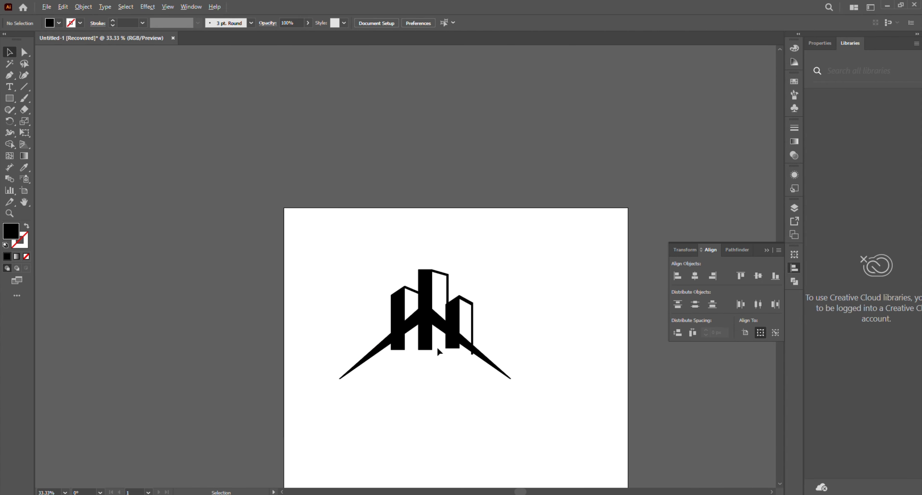
Create an offset path of 15 px with miter joins around the large roof chevron
{"action": "scroll", "coordinate": [437, 346], "scroll_direction": "up", "scroll_amount": 2}
{"action": "left_click", "coordinate": [439, 305]}
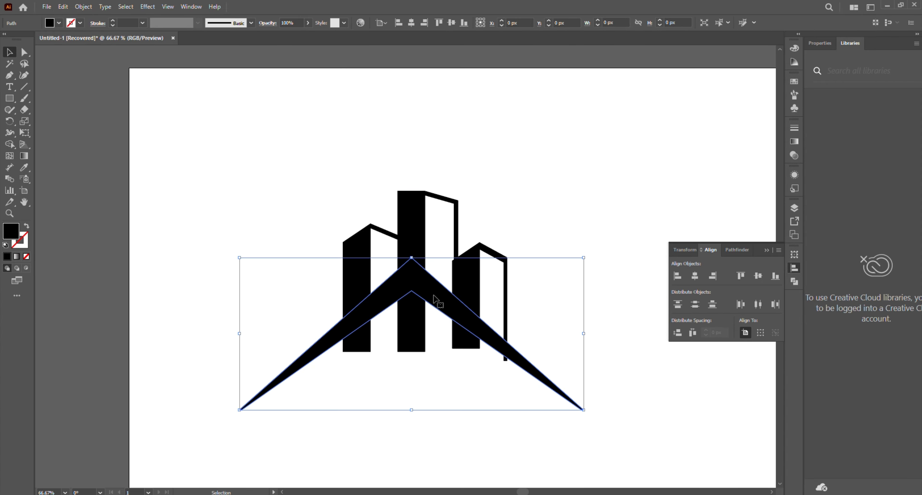
{"action": "left_click", "coordinate": [83, 7]}
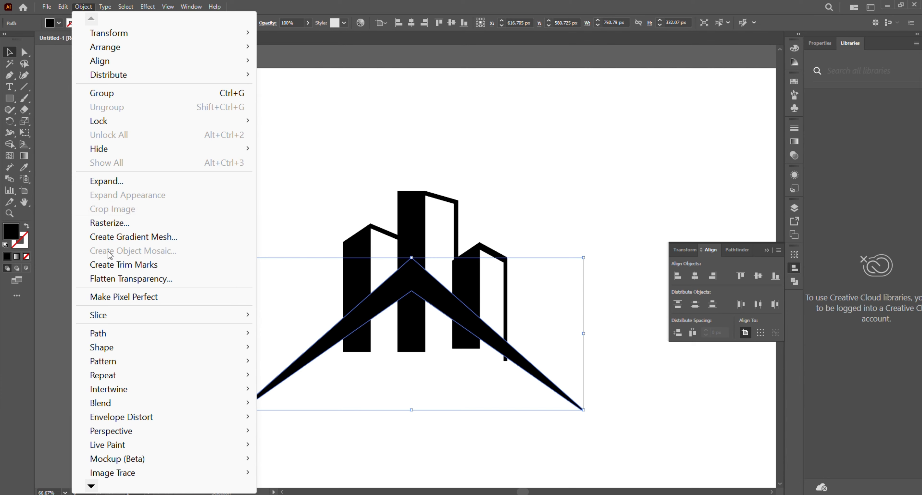
{"action": "mouse_move", "coordinate": [103, 333]}
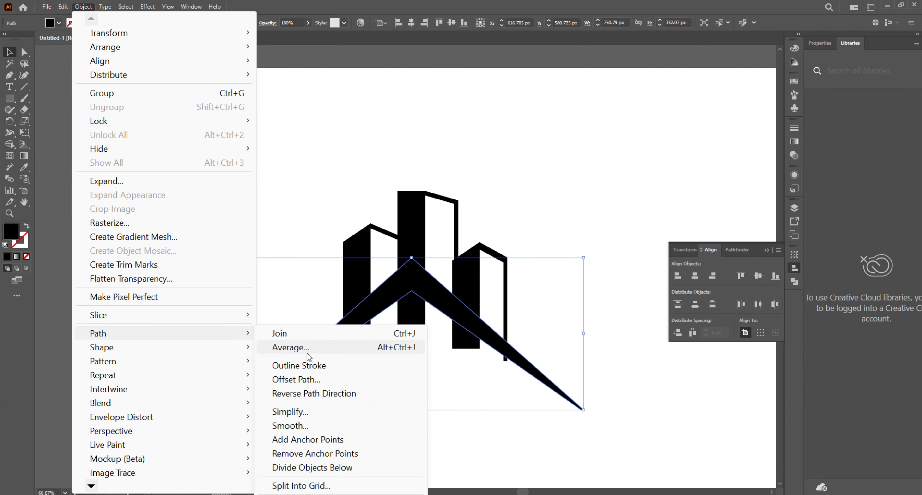
{"action": "left_click", "coordinate": [297, 379]}
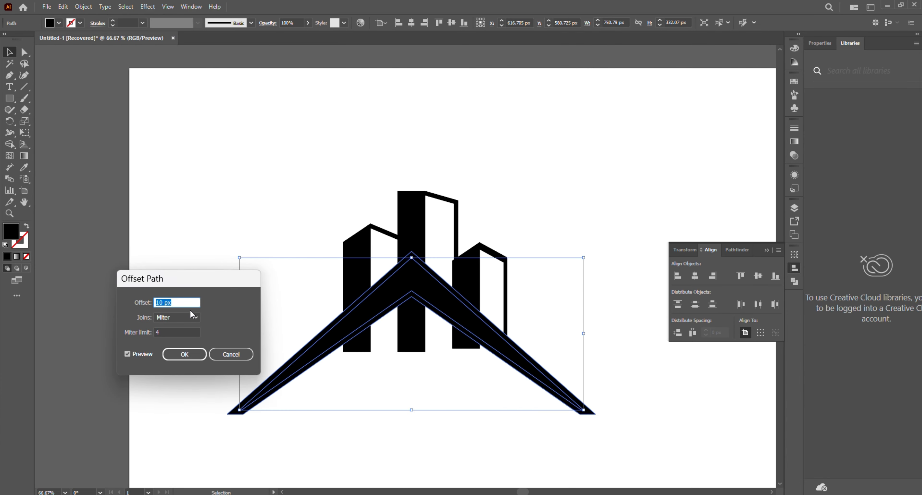
{"action": "scroll", "coordinate": [179, 305], "scroll_direction": "up", "scroll_amount": 3}
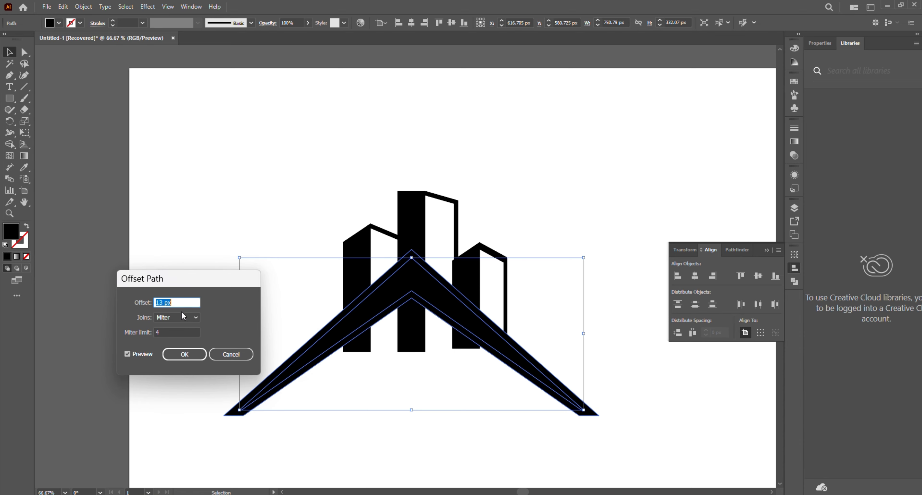
{"action": "scroll", "coordinate": [182, 307], "scroll_direction": "up", "scroll_amount": 1}
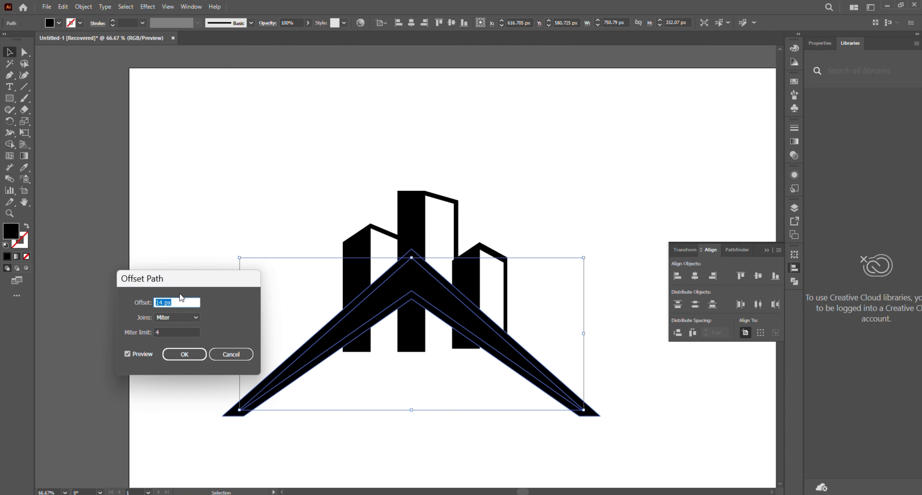
{"action": "scroll", "coordinate": [179, 301], "scroll_direction": "up", "scroll_amount": 1}
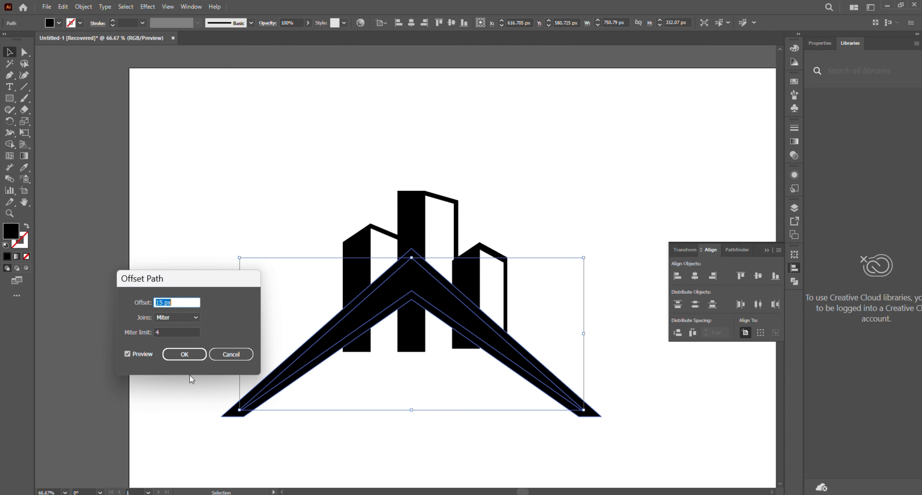
{"action": "left_click", "coordinate": [188, 355]}
Cut away the offset band between the buildings and the roof's upper edge with the Shape Builder tool
{"action": "left_click_drag", "start_coordinate": [245, 196], "coordinate": [489, 370]}
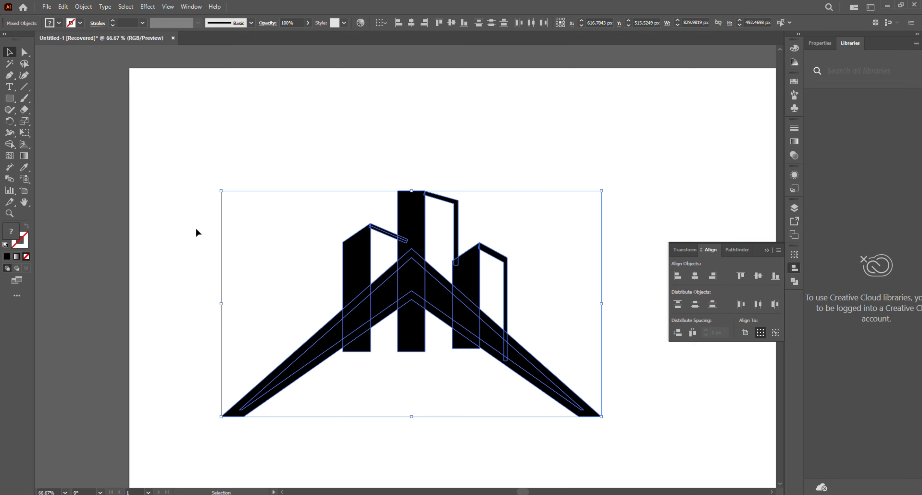
{"action": "key", "text": "shift+m"}
{"action": "scroll", "coordinate": [381, 287], "scroll_direction": "up", "scroll_amount": 2}
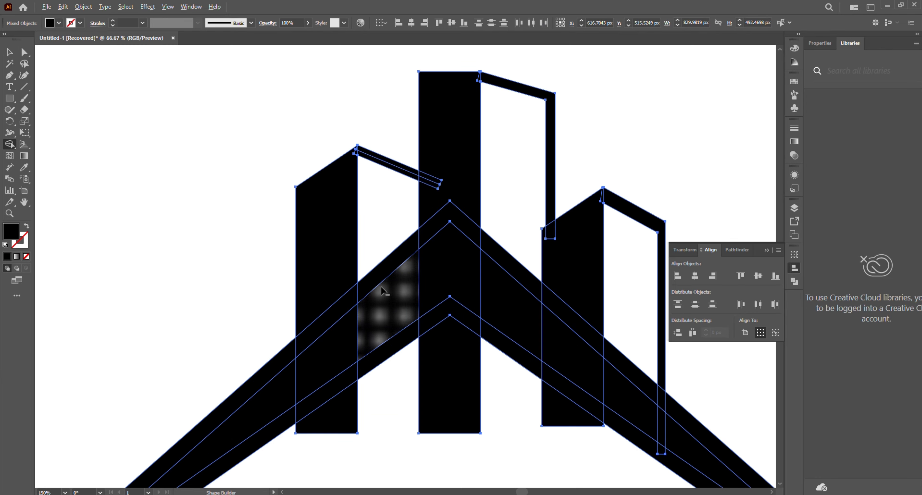
{"action": "mouse_move", "coordinate": [375, 280]}
{"action": "left_mouse_down"}
{"action": "mouse_move", "coordinate": [330, 310]}
{"action": "mouse_move", "coordinate": [290, 357]}
{"action": "left_mouse_up"}
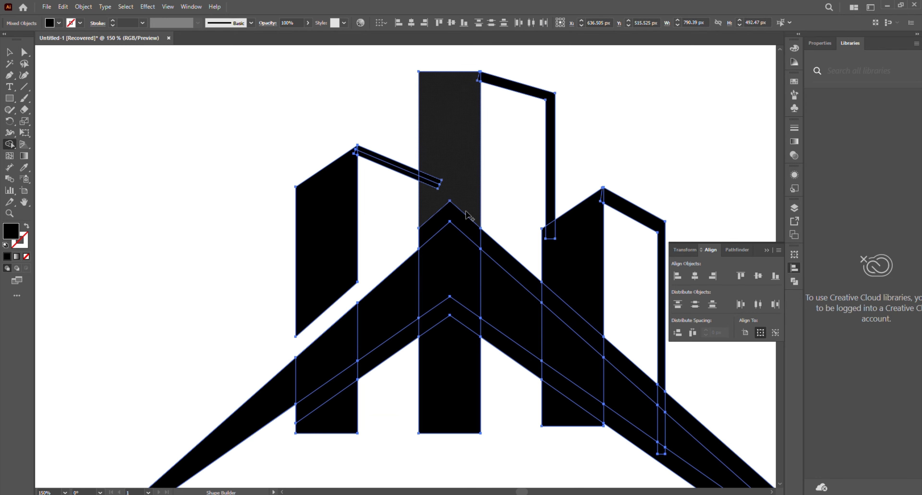
{"action": "left_click", "coordinate": [442, 225], "text": "alt"}
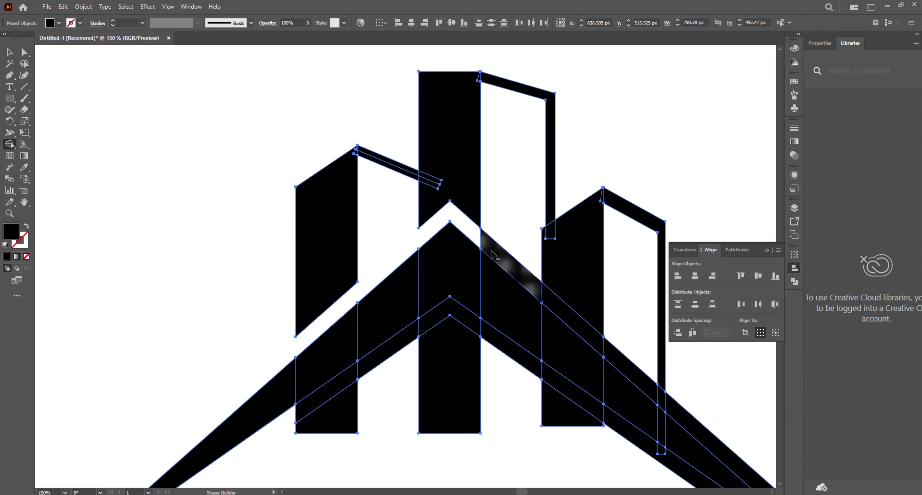
{"action": "left_click_drag", "start_coordinate": [541, 292], "coordinate": [556, 313]}
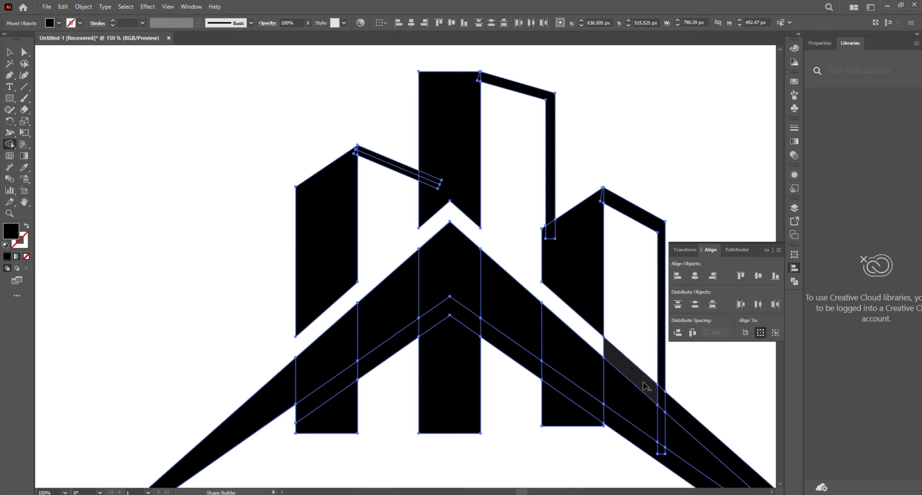
{"action": "left_click_drag", "start_coordinate": [672, 409], "coordinate": [673, 410]}
Remove the lower offset band and the building parts hanging beneath the roof with the Shape Builder tool
{"action": "scroll", "coordinate": [662, 411], "scroll_direction": "down", "scroll_amount": 3}
{"action": "scroll", "coordinate": [673, 428], "scroll_direction": "up", "scroll_amount": 5}
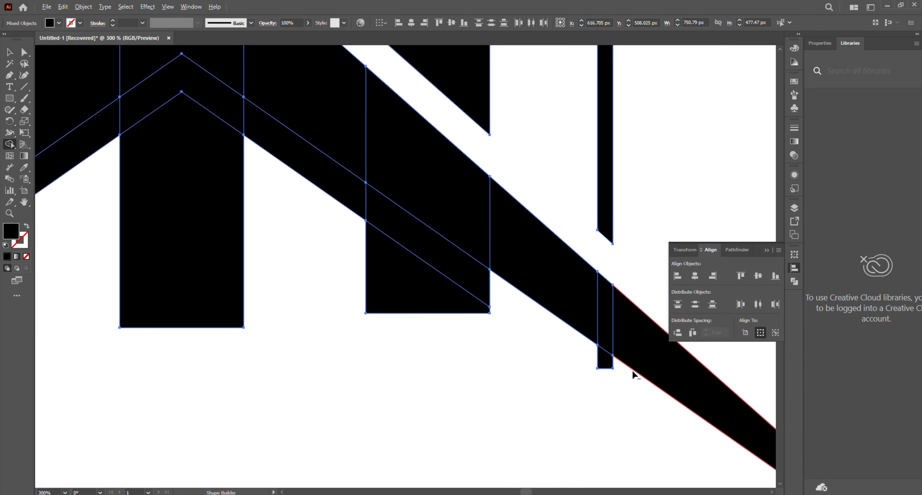
{"action": "mouse_move", "coordinate": [476, 284]}
{"action": "left_mouse_down"}
{"action": "mouse_move", "coordinate": [268, 254]}
{"action": "mouse_move", "coordinate": [197, 260]}
{"action": "mouse_move", "coordinate": [168, 225]}
{"action": "mouse_move", "coordinate": [84, 258]}
{"action": "mouse_move", "coordinate": [80, 280]}
{"action": "left_mouse_up"}
{"action": "scroll", "coordinate": [227, 259], "scroll_direction": "down", "scroll_amount": 5}
{"action": "scroll", "coordinate": [227, 260], "scroll_direction": "up", "scroll_amount": 2}
{"action": "scroll", "coordinate": [343, 343], "scroll_direction": "down", "scroll_amount": 2}
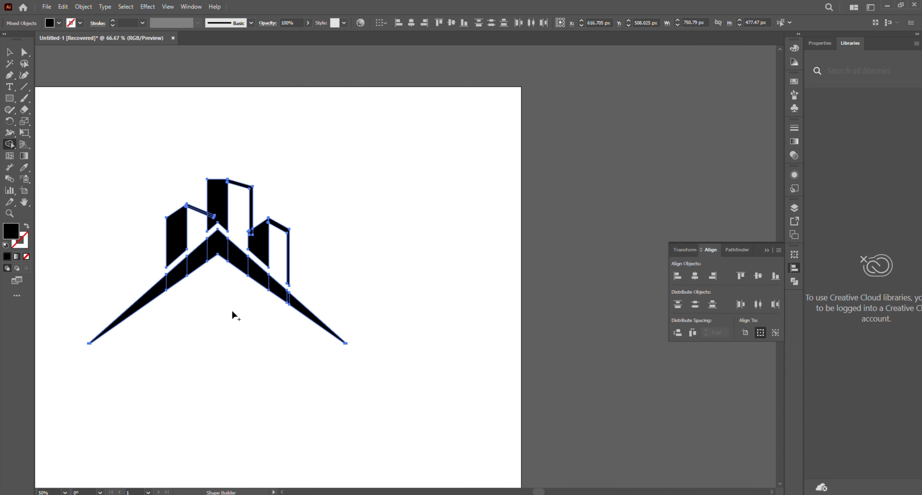
Merge the left building and the centre tower with their overlapping side outlines using Shape Builder
{"action": "scroll", "coordinate": [232, 313], "scroll_direction": "up", "scroll_amount": 4}
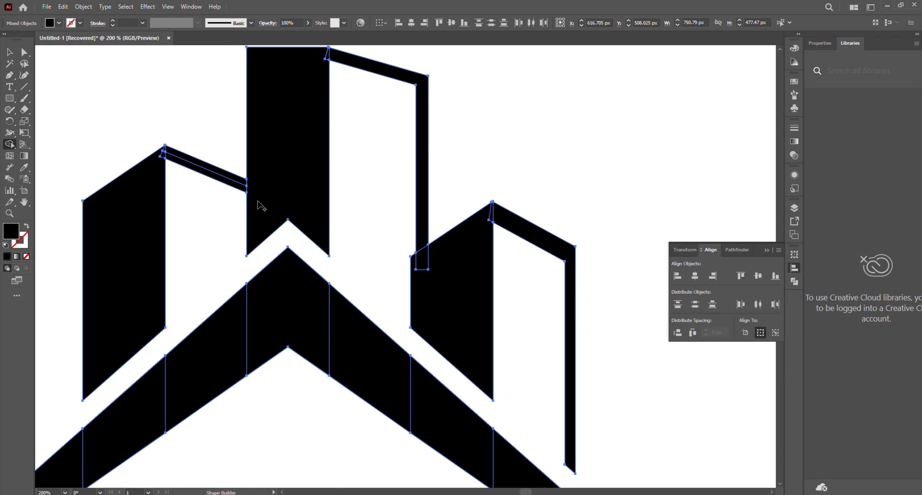
{"action": "mouse_move", "coordinate": [257, 204]}
{"action": "left_mouse_down"}
{"action": "mouse_move", "coordinate": [263, 191]}
{"action": "mouse_move", "coordinate": [186, 171]}
{"action": "left_mouse_up"}
{"action": "scroll", "coordinate": [168, 154], "scroll_direction": "up", "scroll_amount": 3}
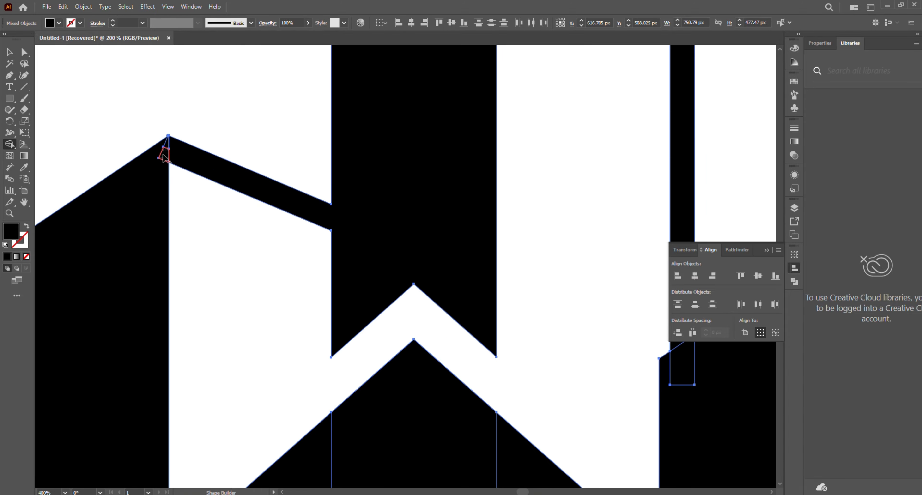
{"action": "scroll", "coordinate": [158, 161], "scroll_direction": "down", "scroll_amount": 3}
{"action": "scroll", "coordinate": [315, 190], "scroll_direction": "up", "scroll_amount": 3}
{"action": "mouse_move", "coordinate": [317, 185]}
{"action": "left_mouse_down"}
{"action": "mouse_move", "coordinate": [376, 166]}
{"action": "mouse_move", "coordinate": [444, 188]}
{"action": "left_mouse_up"}
{"action": "scroll", "coordinate": [408, 211], "scroll_direction": "down", "scroll_amount": 4}
{"action": "scroll", "coordinate": [533, 136], "scroll_direction": "up", "scroll_amount": 4}
{"action": "scroll", "coordinate": [494, 254], "scroll_direction": "down", "scroll_amount": 4}
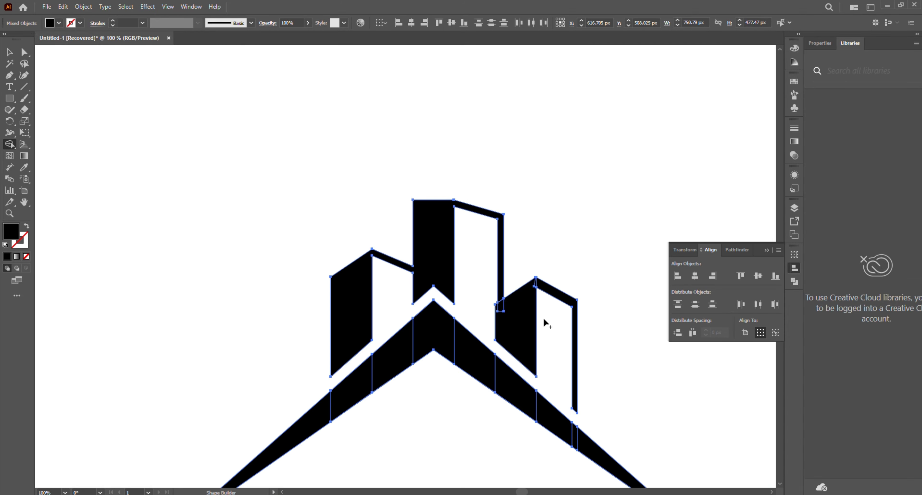
Merge the right building with its overlapping outlines and unite the roof segments into one chevron
{"action": "scroll", "coordinate": [543, 322], "scroll_direction": "up", "scroll_amount": 4}
{"action": "mouse_move", "coordinate": [411, 278]}
{"action": "left_mouse_down"}
{"action": "mouse_move", "coordinate": [545, 113]}
{"action": "mouse_move", "coordinate": [595, 119]}
{"action": "left_mouse_up"}
{"action": "scroll", "coordinate": [595, 118], "scroll_direction": "down", "scroll_amount": 5}
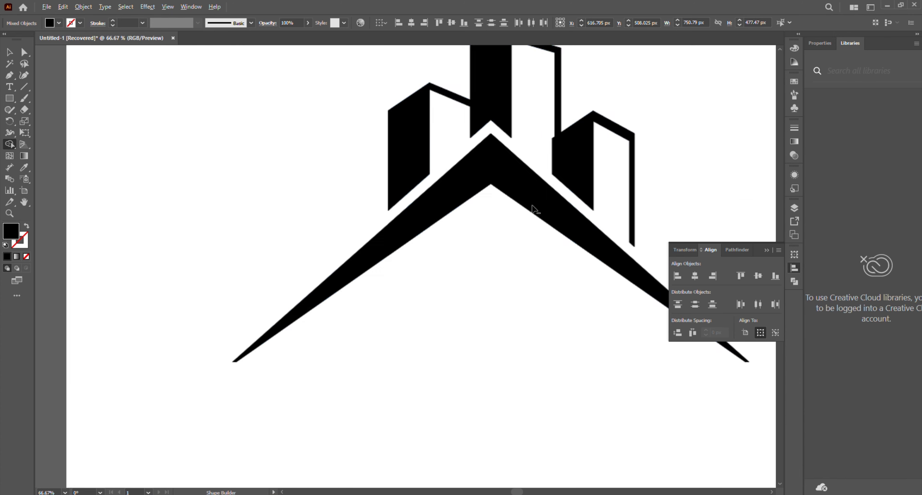
Scale the roof chevron down to about 482 by 213 px and raise it about 32 px towards the buildings
{"action": "left_click", "coordinate": [10, 52]}
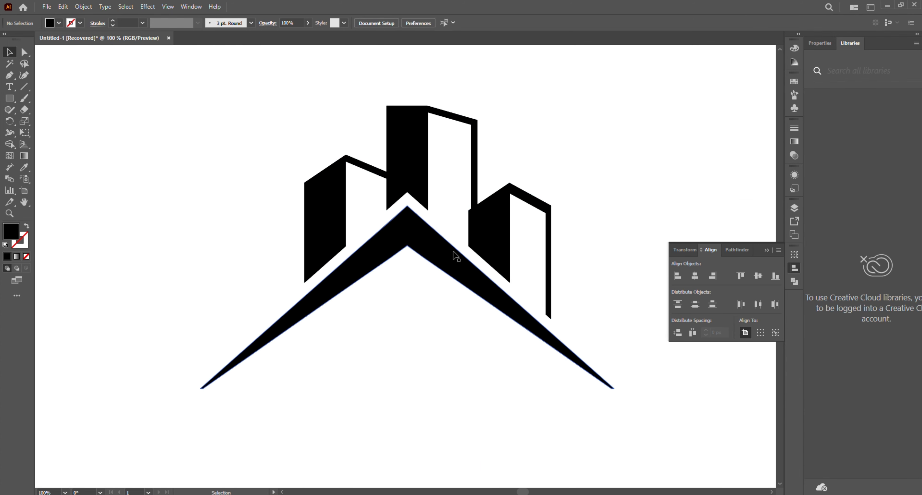
{"action": "left_click", "coordinate": [452, 255]}
{"action": "scroll", "coordinate": [433, 236], "scroll_direction": "up", "scroll_amount": 1}
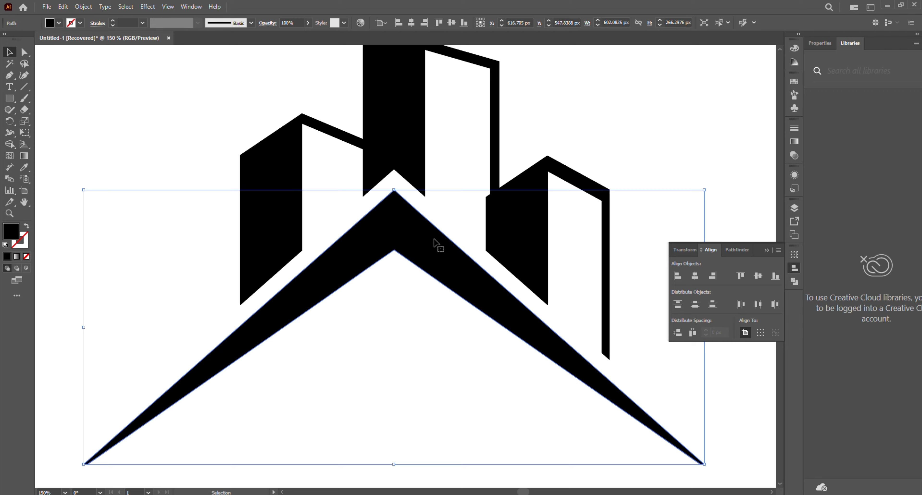
{"action": "scroll", "coordinate": [435, 238], "scroll_direction": "down", "scroll_amount": 1}
{"action": "left_click_drag", "start_coordinate": [615, 389], "coordinate": [586, 372]}
{"action": "left_click_drag", "start_coordinate": [522, 327], "coordinate": [520, 305]}
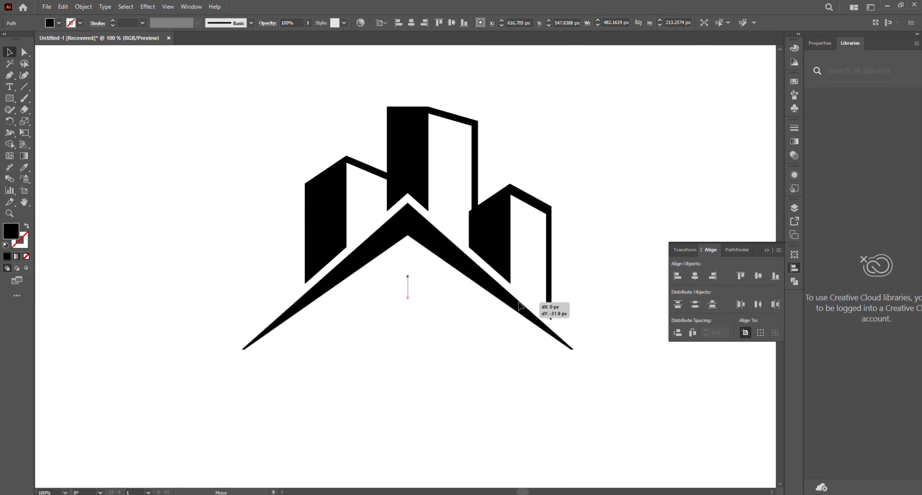
{"action": "left_click", "coordinate": [499, 316]}
Build a two-by-two window from four black squares of about 37 px below the roof and group them
{"action": "scroll", "coordinate": [499, 316], "scroll_direction": "down", "scroll_amount": 1}
{"action": "left_click", "coordinate": [12, 98]}
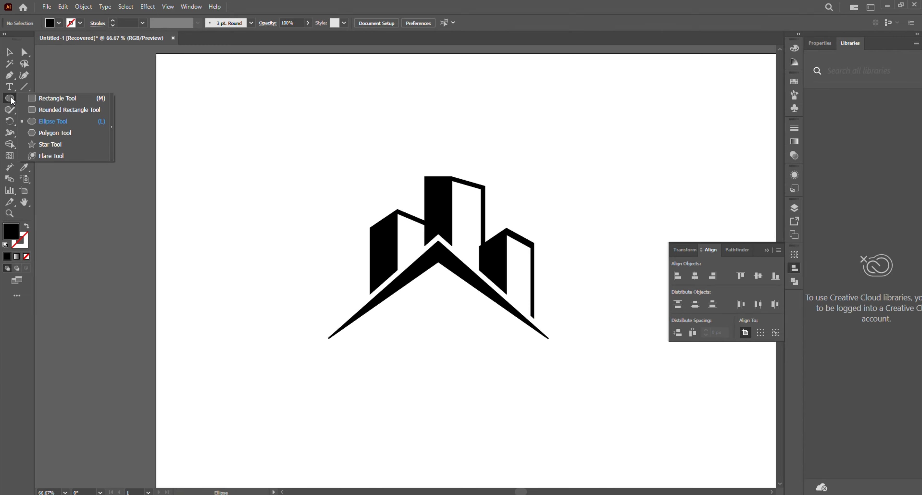
{"action": "left_click", "coordinate": [53, 98]}
{"action": "scroll", "coordinate": [436, 308], "scroll_direction": "up", "scroll_amount": 2}
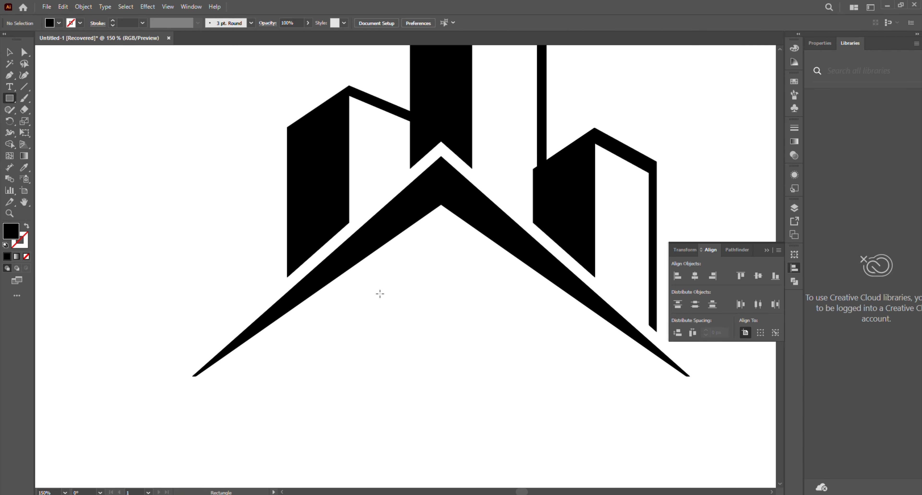
{"action": "mouse_move", "coordinate": [380, 293]}
{"action": "left_mouse_down"}
{"action": "mouse_move", "coordinate": [418, 331]}
{"action": "mouse_move", "coordinate": [447, 316]}
{"action": "mouse_move", "coordinate": [447, 357]}
{"action": "mouse_move", "coordinate": [402, 354]}
{"action": "mouse_move", "coordinate": [469, 370]}
{"action": "mouse_move", "coordinate": [501, 396]}
{"action": "left_mouse_up"}
{"action": "left_click", "coordinate": [9, 53]}
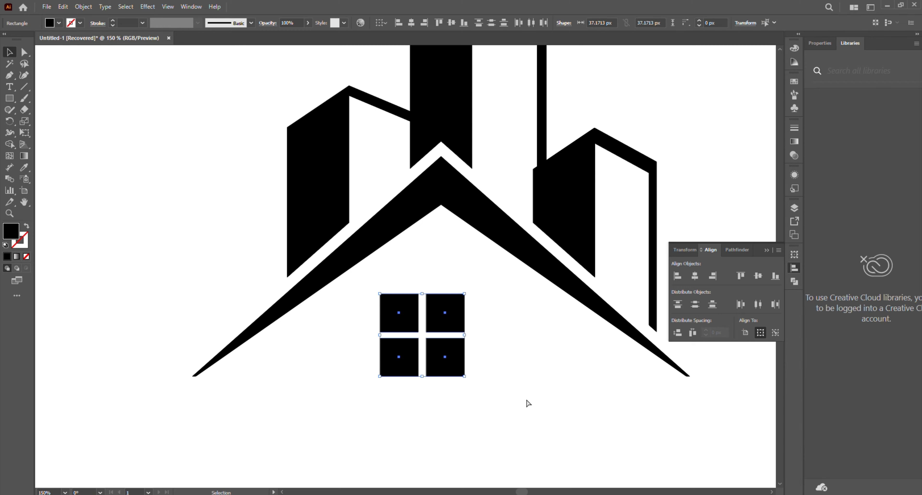
{"action": "key", "text": "ctrl+g"}
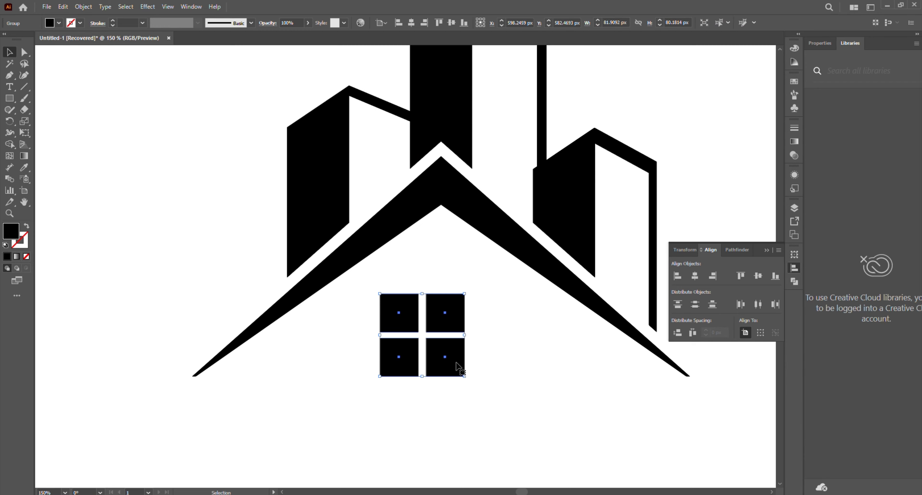
Scale the window group to about 55 by 54 px and centre it horizontally on the roof
{"action": "left_click_drag", "start_coordinate": [464, 376], "coordinate": [465, 336]}
{"action": "left_click_drag", "start_coordinate": [556, 380], "coordinate": [283, 294]}
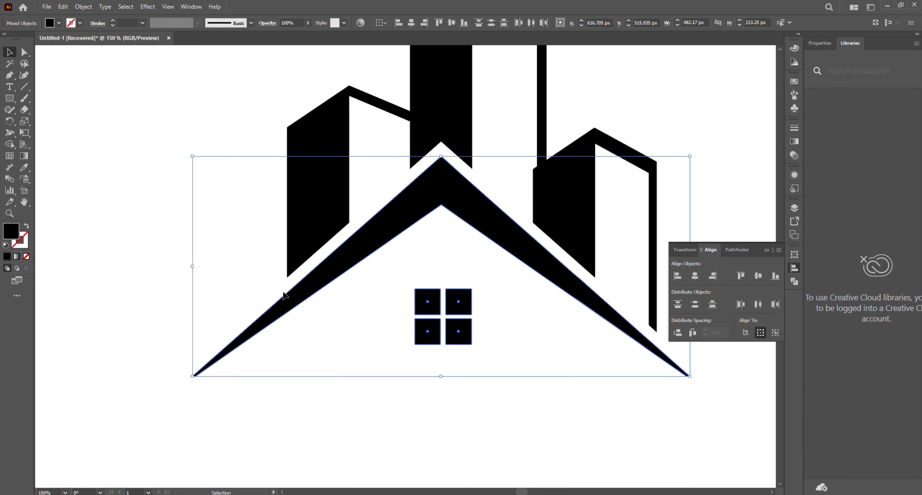
{"action": "left_click", "coordinate": [329, 279]}
{"action": "left_click", "coordinate": [695, 275]}
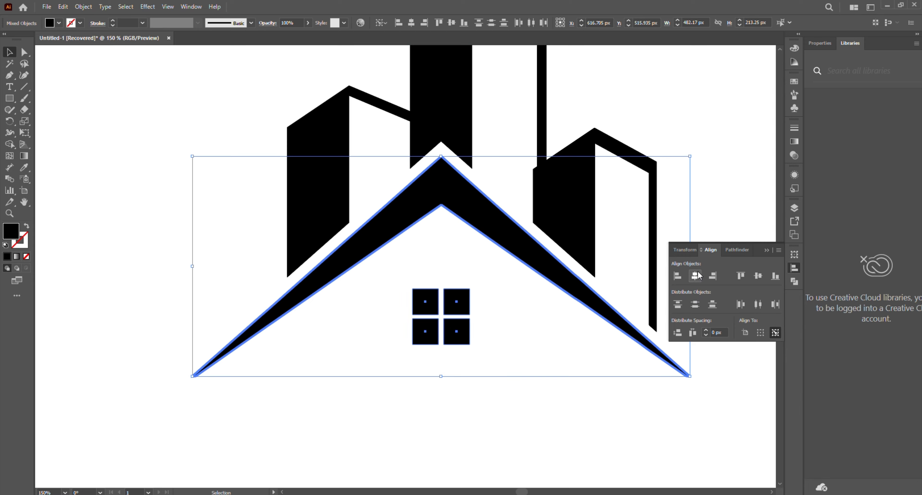
{"action": "left_click", "coordinate": [550, 404]}
Nudge the window group up 6 px towards the roof's peak
{"action": "left_click", "coordinate": [467, 330]}
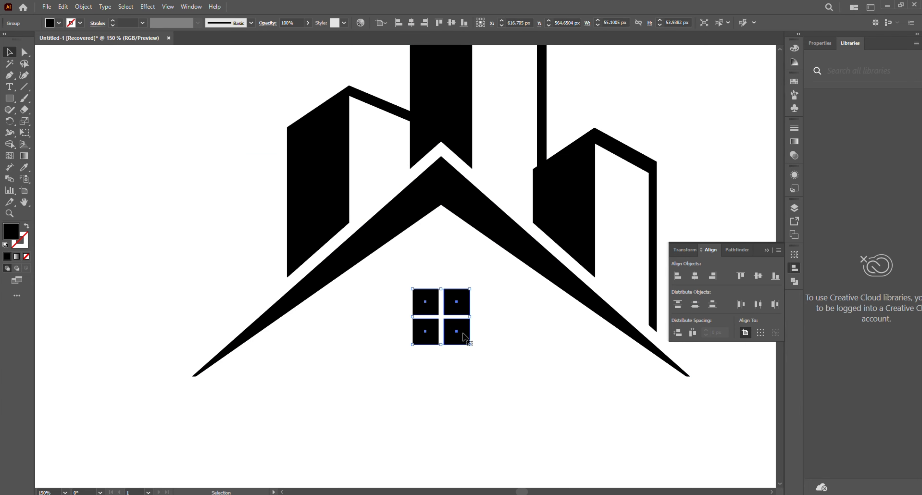
{"action": "key", "text": "Up"}
{"action": "key", "text": "Up"}
{"action": "key", "text": "Up"}
{"action": "key", "text": "Up"}
{"action": "key", "text": "Up"}
{"action": "key", "text": "Up"}
{"action": "key", "text": "Up"}
{"action": "key", "text": "Up"}
{"action": "key", "text": "Up"}
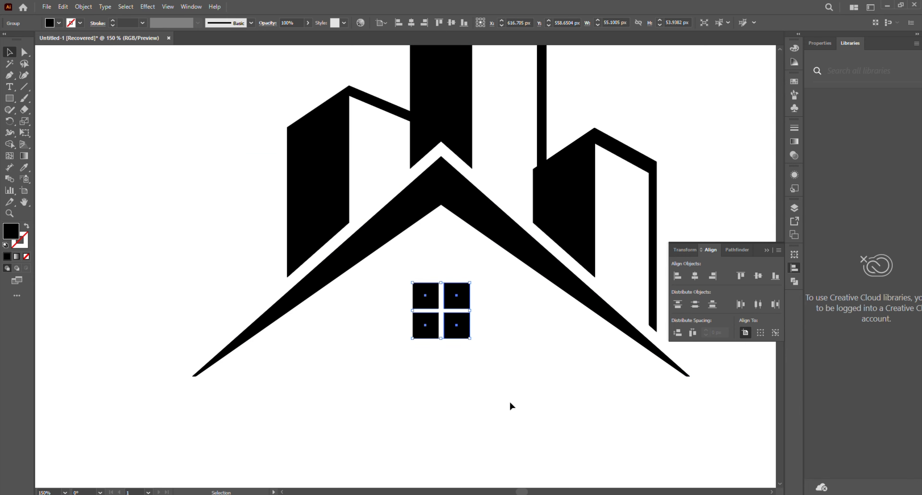
{"action": "left_click", "coordinate": [511, 402]}
Add the text "THE NEST" below the roof and enlarge it to about 72 pt
{"action": "scroll", "coordinate": [521, 414], "scroll_direction": "down", "scroll_amount": 5}
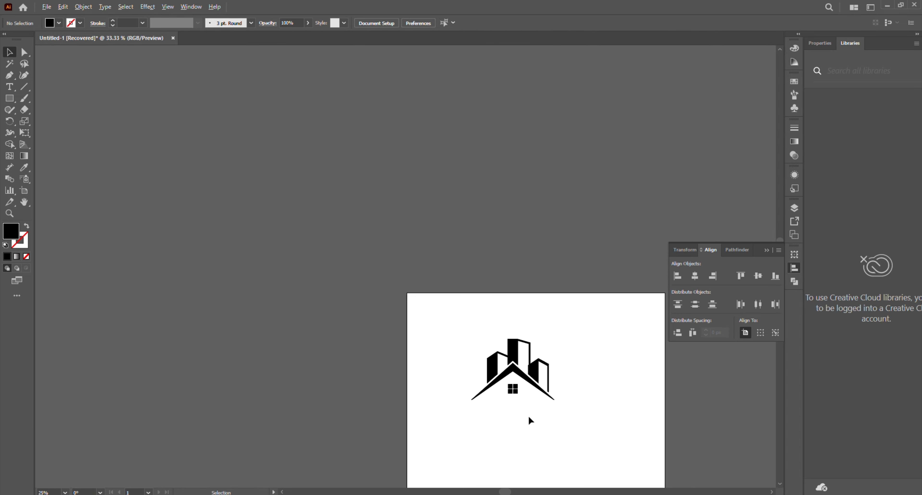
{"action": "scroll", "coordinate": [528, 414], "scroll_direction": "up", "scroll_amount": 2}
{"action": "scroll", "coordinate": [528, 415], "scroll_direction": "down", "scroll_amount": 5}
{"action": "scroll", "coordinate": [483, 288], "scroll_direction": "up", "scroll_amount": 2}
{"action": "left_click_drag", "start_coordinate": [483, 288], "coordinate": [352, 340]}
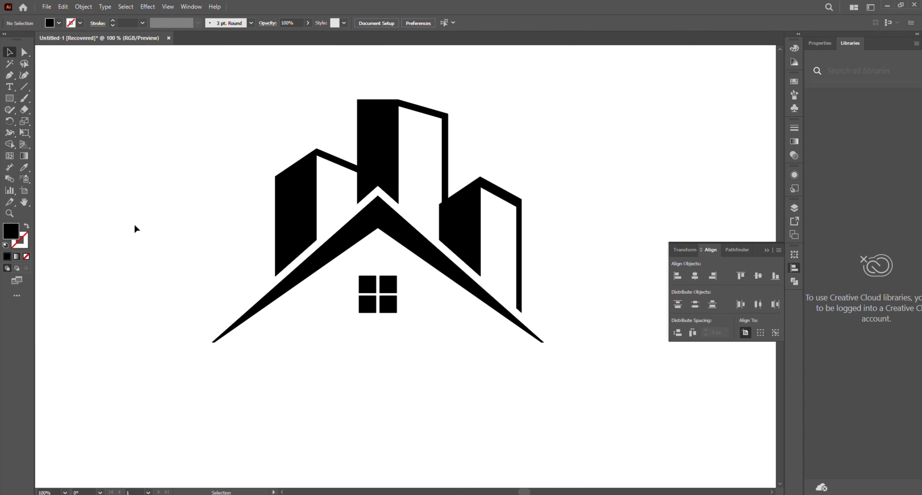
{"action": "key", "text": "t"}
{"action": "left_click", "coordinate": [372, 403]}
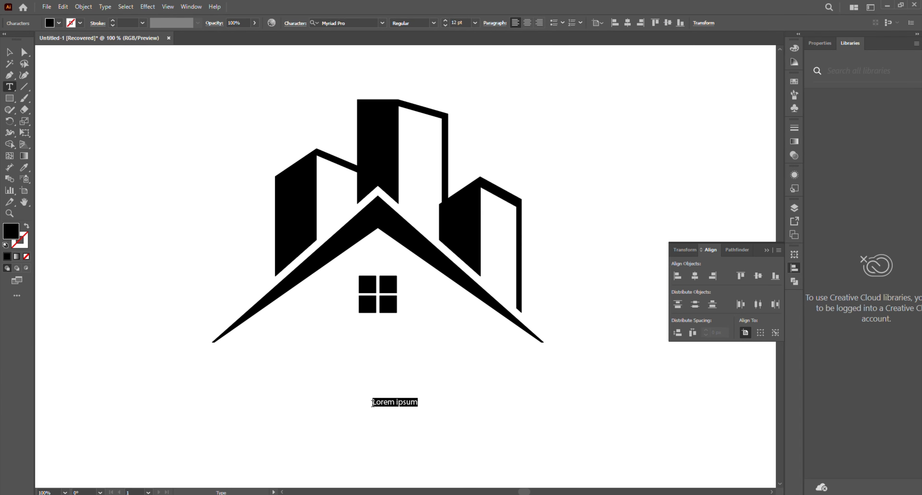
{"action": "key", "text": "BackSpace"}
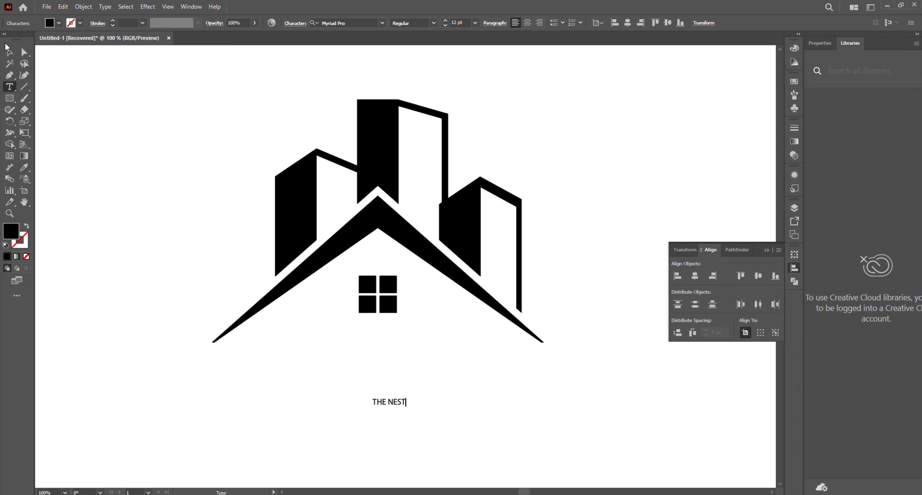
{"action": "left_click", "coordinate": [8, 52]}
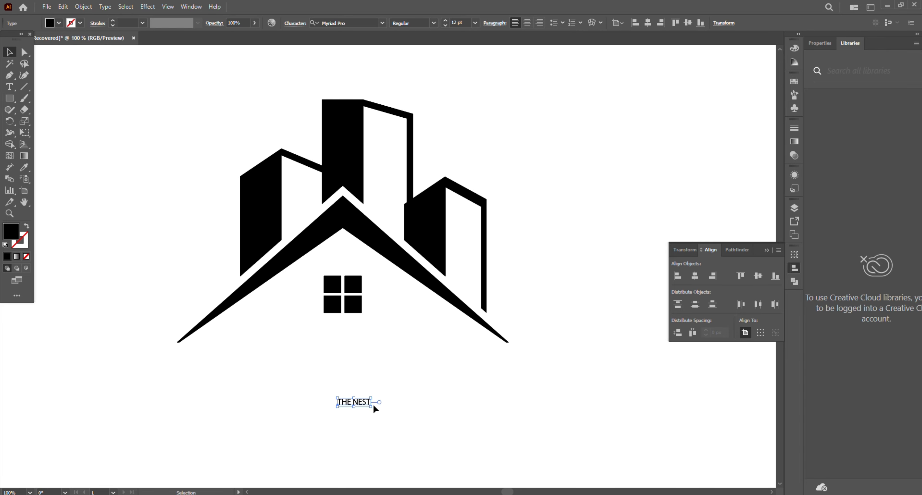
{"action": "left_click_drag", "start_coordinate": [371, 407], "coordinate": [407, 373]}
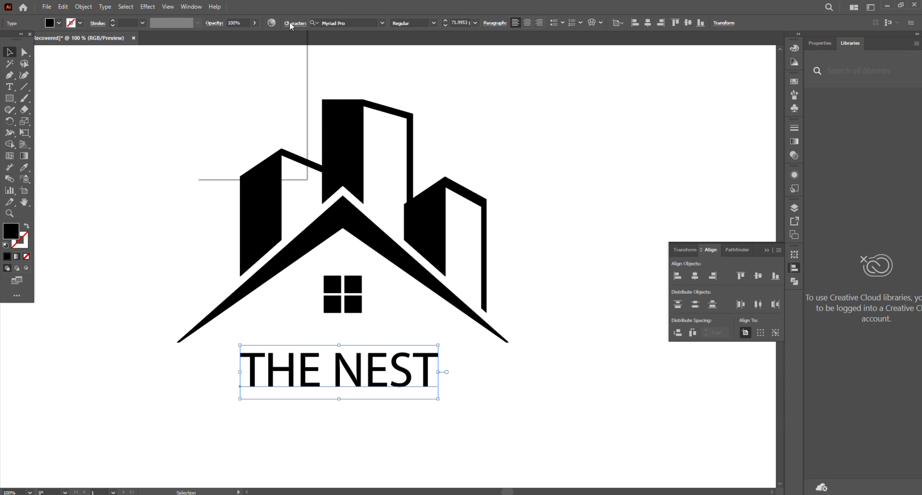
Set the font of the "THE NEST" text to Montserrat Regular
{"action": "left_click", "coordinate": [294, 30]}
{"action": "left_click", "coordinate": [299, 39]}
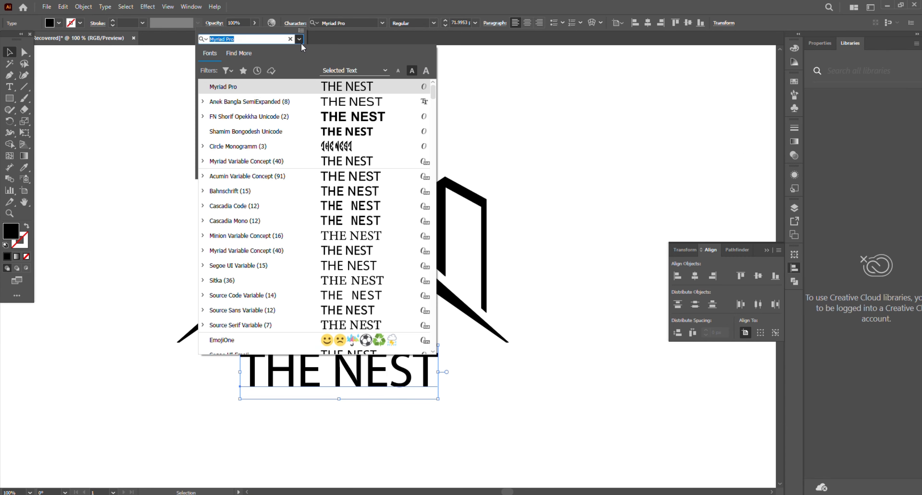
{"action": "left_click", "coordinate": [243, 39]}
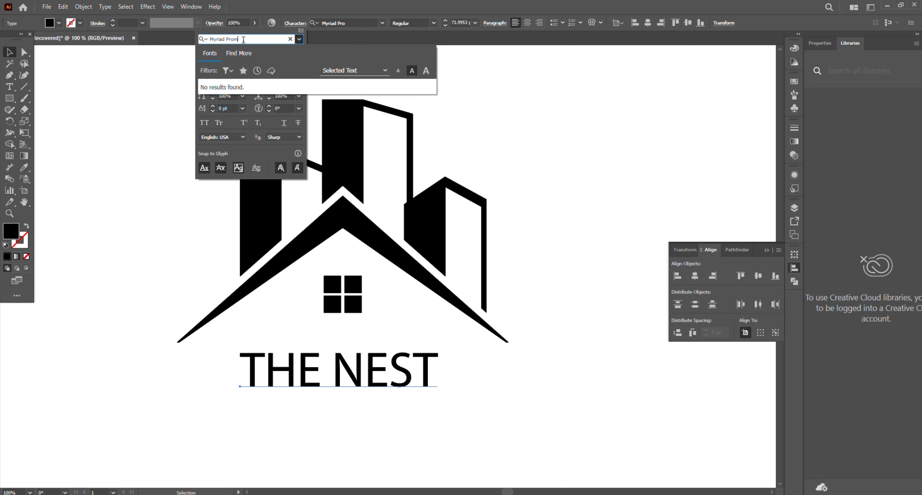
{"action": "key", "text": "BackSpace"}
{"action": "key", "text": "BackSpace"}
{"action": "key", "text": "BackSpace"}
{"action": "key", "text": "BackSpace"}
{"action": "key", "text": "BackSpace"}
{"action": "key", "text": "BackSpace"}
{"action": "key", "text": "BackSpace"}
{"action": "key", "text": "BackSpace"}
{"action": "key", "text": "BackSpace"}
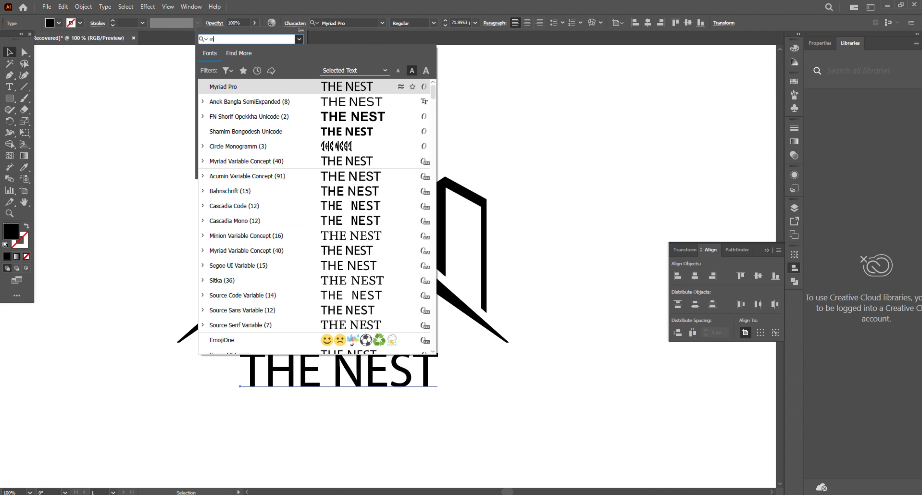
{"action": "type", "text": "mon"}
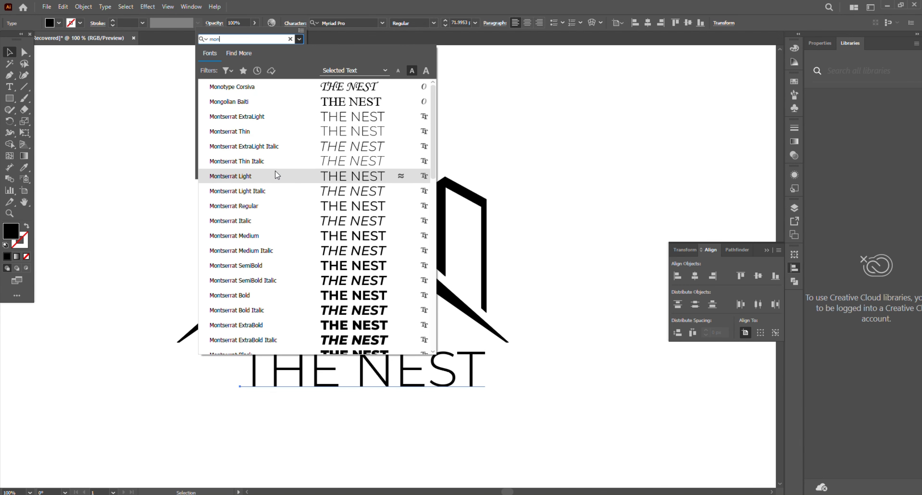
{"action": "left_click", "coordinate": [275, 206]}
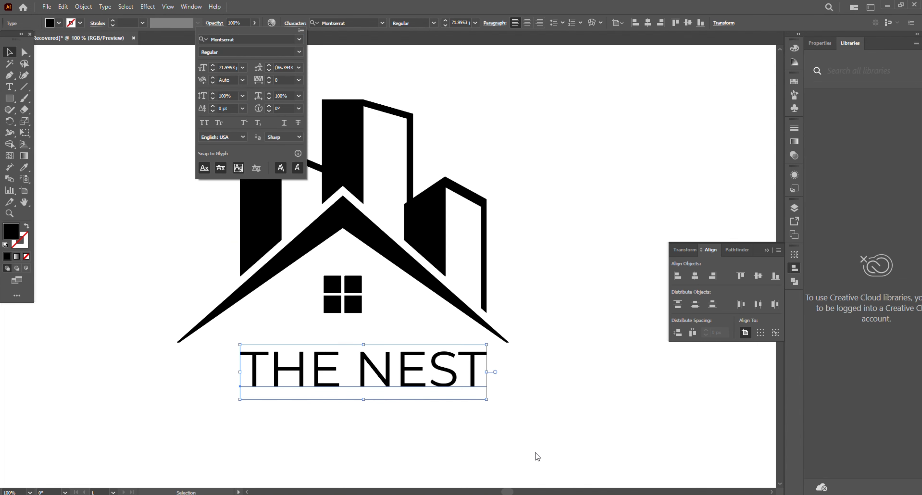
Scale the "THE NEST" text to about 284 px wide between the roof's ends and centre it horizontally under the window
{"action": "left_click_drag", "start_coordinate": [486, 399], "coordinate": [400, 359]}
{"action": "left_click", "coordinate": [355, 306], "text": "shift"}
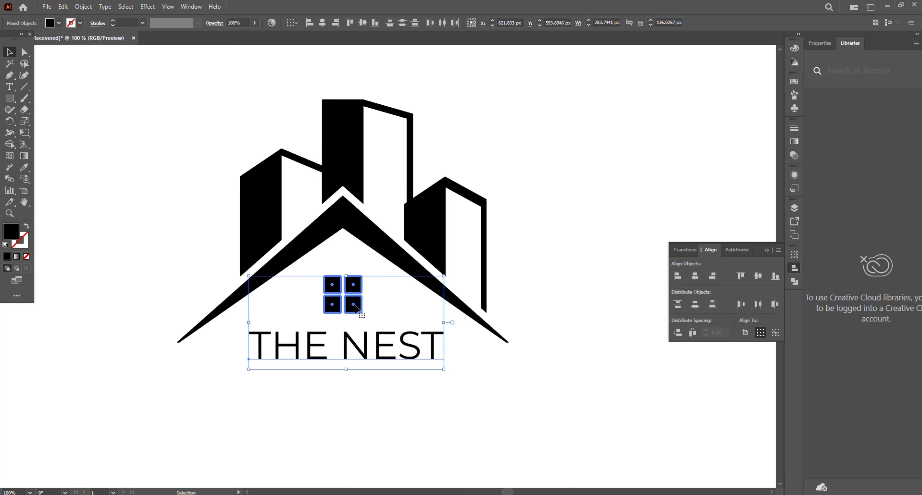
{"action": "left_click", "coordinate": [694, 276]}
{"action": "left_click", "coordinate": [494, 391]}
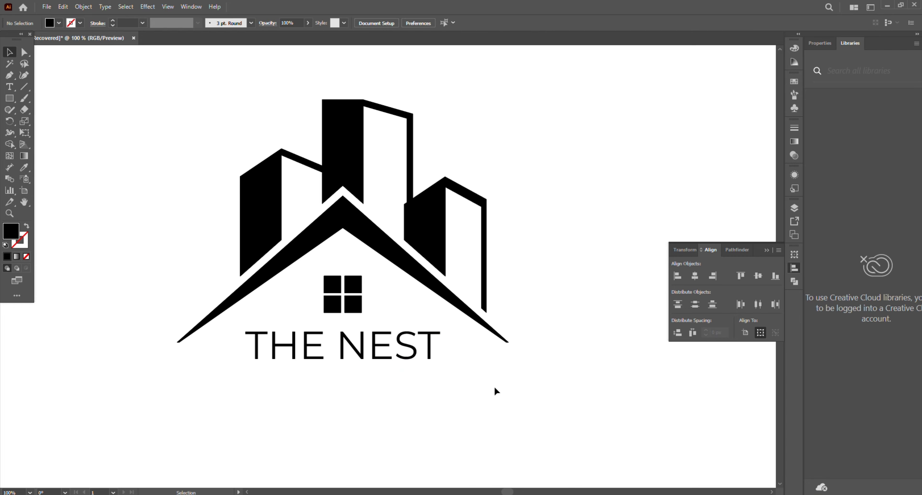
{"action": "scroll", "coordinate": [494, 386], "scroll_direction": "down", "scroll_amount": 2}
{"action": "scroll", "coordinate": [660, 408], "scroll_direction": "up", "scroll_amount": 2}
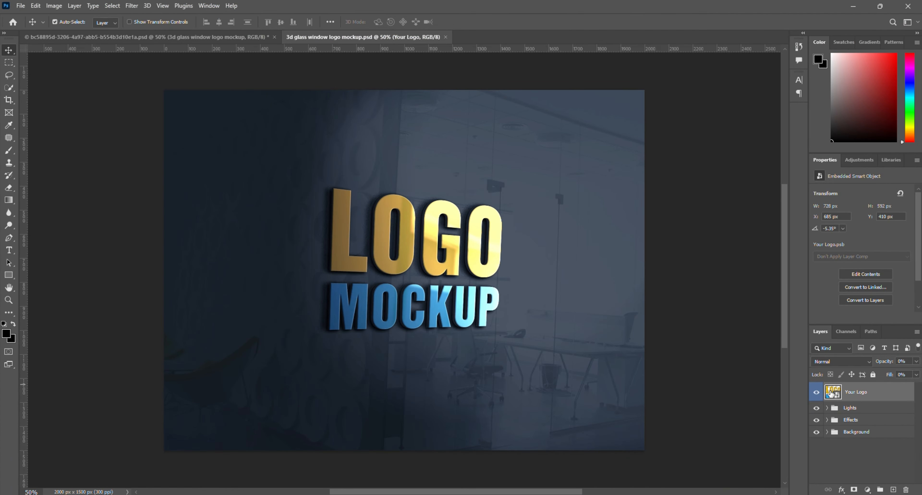
Switch to Photoshop, open the mockup's Your Logo smart object contents, and place the nest-01 image scaled to about 278%
{"action": "double_click", "coordinate": [836, 394]}
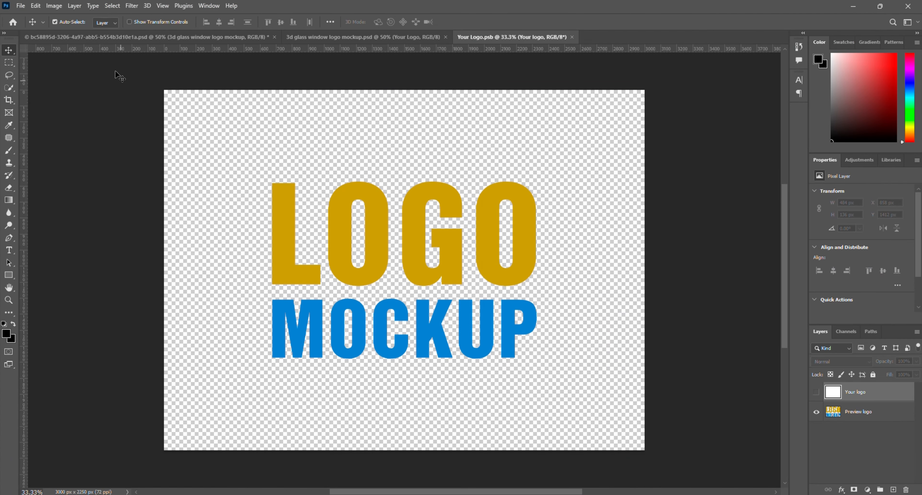
{"action": "left_click", "coordinate": [21, 6]}
{"action": "left_click", "coordinate": [64, 307]}
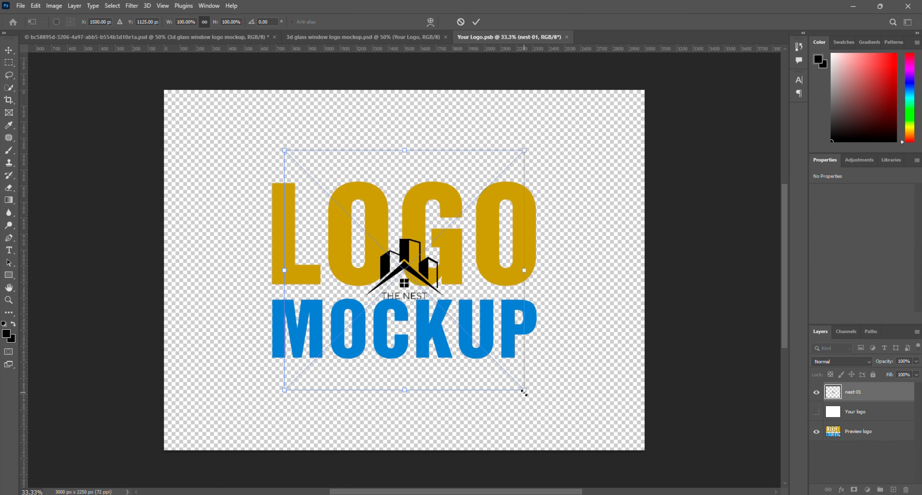
{"action": "left_click_drag", "start_coordinate": [524, 392], "coordinate": [680, 484]}
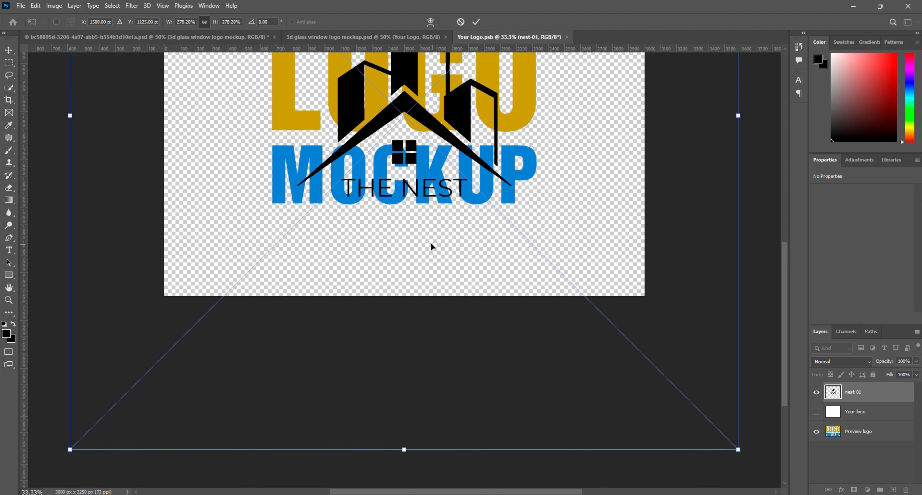
{"action": "scroll", "coordinate": [432, 246], "scroll_direction": "up", "scroll_amount": 4}
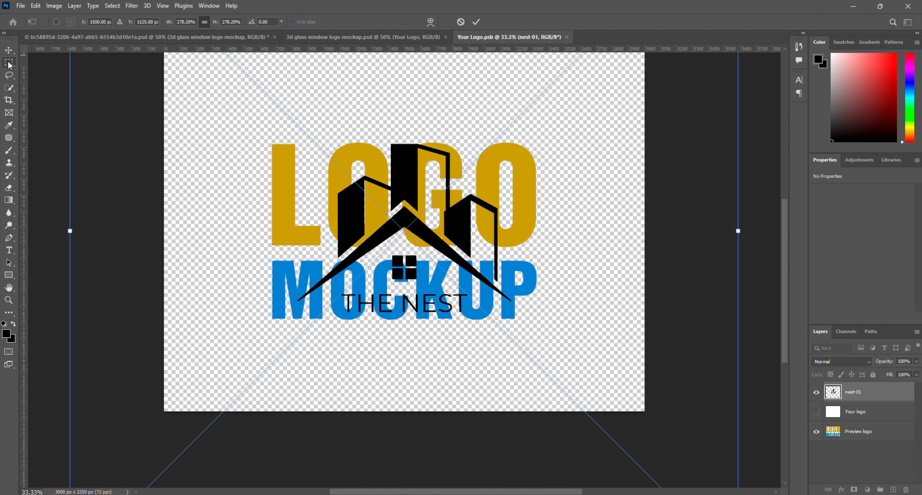
Select the THE NEST lettering of the placed logo with the Rectangular Marquee and copy it to its own layer
{"action": "left_click", "coordinate": [9, 63]}
{"action": "left_click_drag", "start_coordinate": [338, 291], "coordinate": [476, 316]}
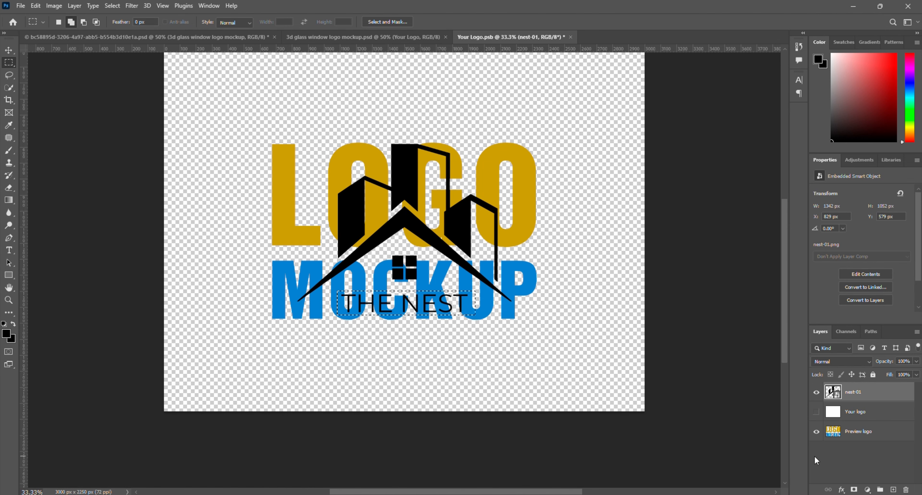
{"action": "key", "text": "ctrl+j"}
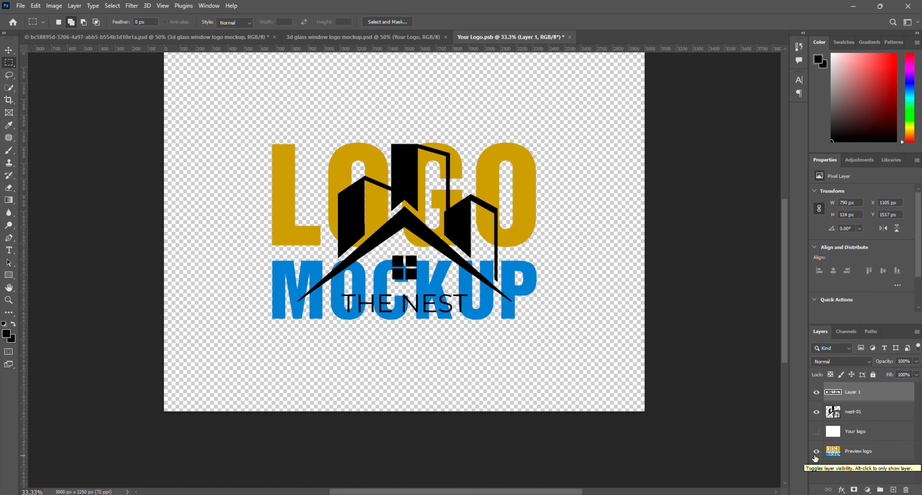
Give the nest-01 layer a gold Color Overlay sampled from the LOGO lettering, and hide the Preview logo layer
{"action": "left_click", "coordinate": [849, 432]}
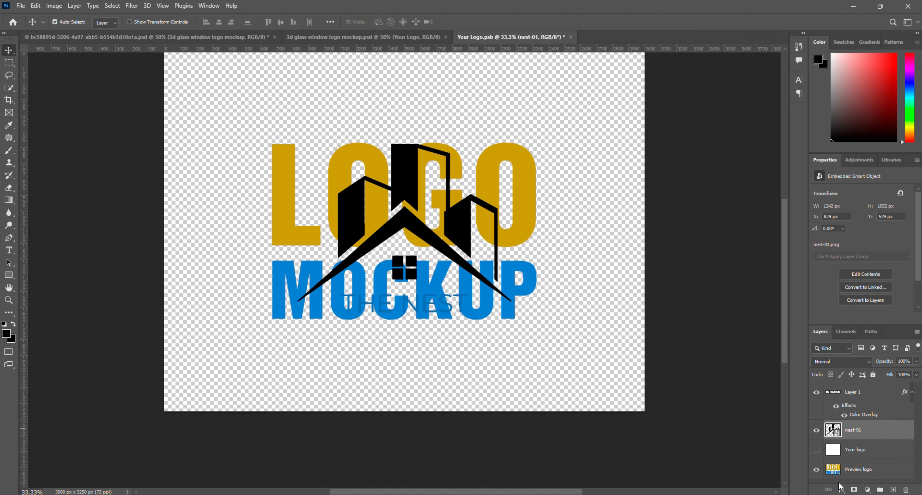
{"action": "left_click", "coordinate": [841, 489]}
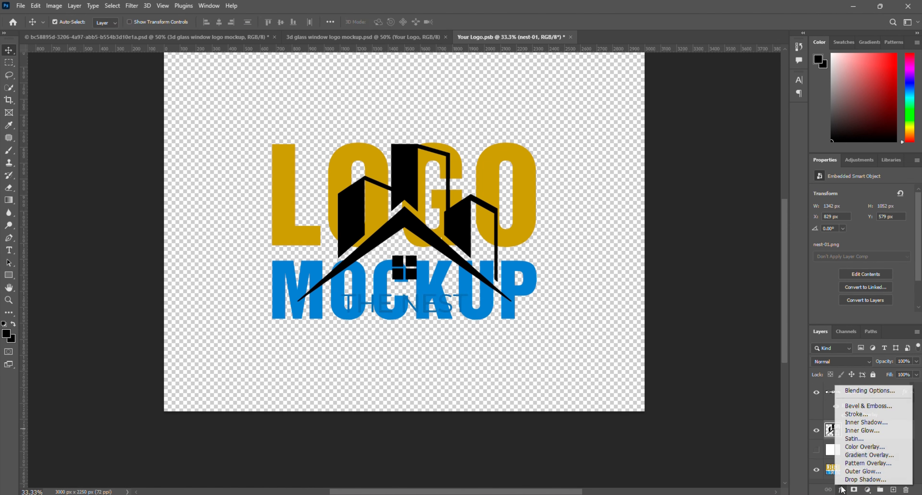
{"action": "left_click", "coordinate": [864, 447]}
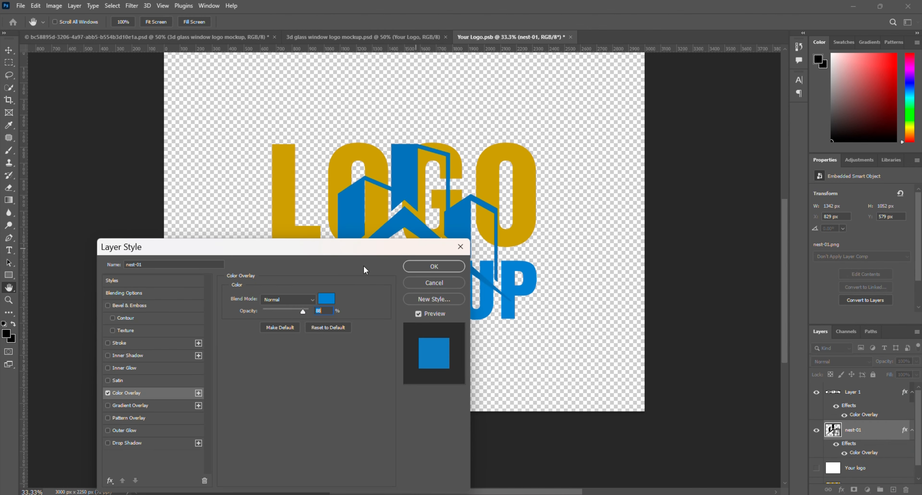
{"action": "left_click", "coordinate": [326, 298]}
{"action": "left_click", "coordinate": [290, 202]}
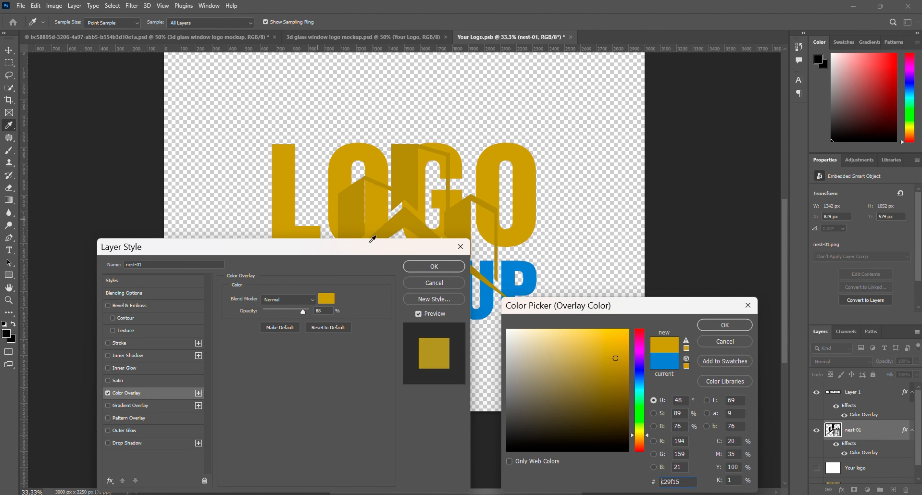
{"action": "left_click", "coordinate": [724, 325]}
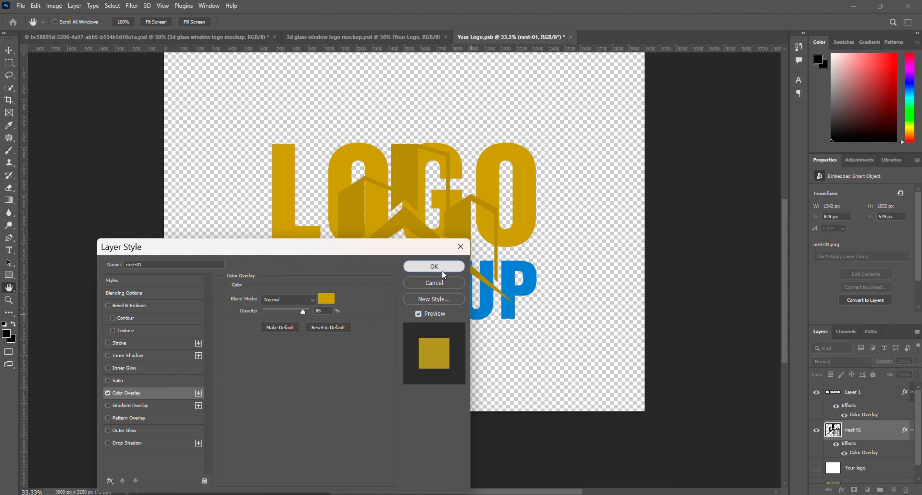
{"action": "left_click", "coordinate": [440, 268]}
{"action": "scroll", "coordinate": [827, 470], "scroll_direction": "down", "scroll_amount": 1}
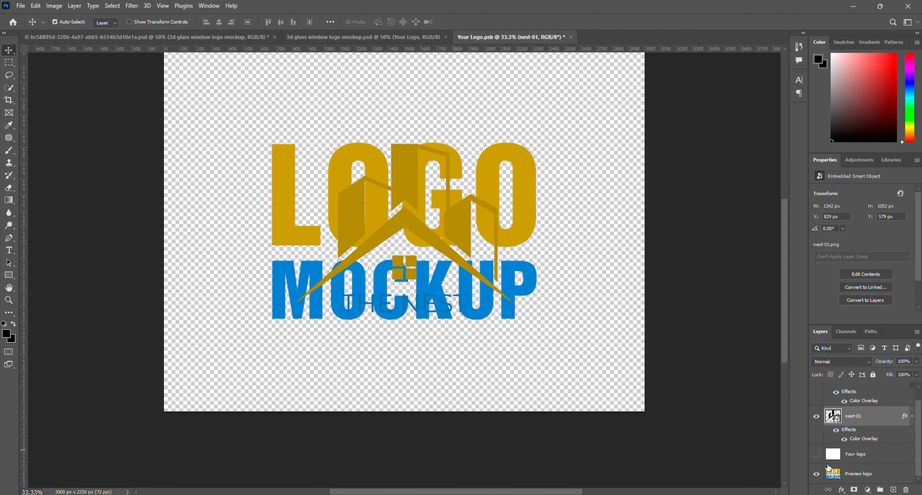
{"action": "left_click", "coordinate": [815, 473]}
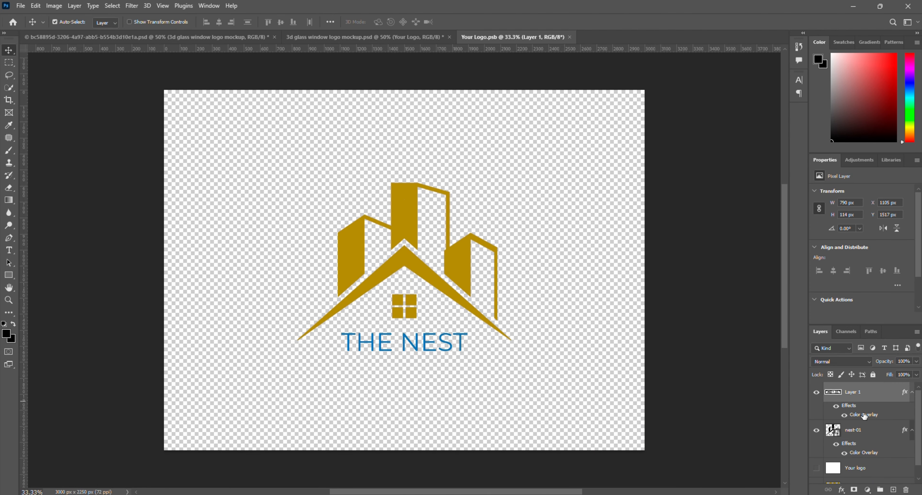
Change the Color Overlay of the THE NEST lettering layer to white (ffffff)
{"action": "double_click", "coordinate": [860, 414]}
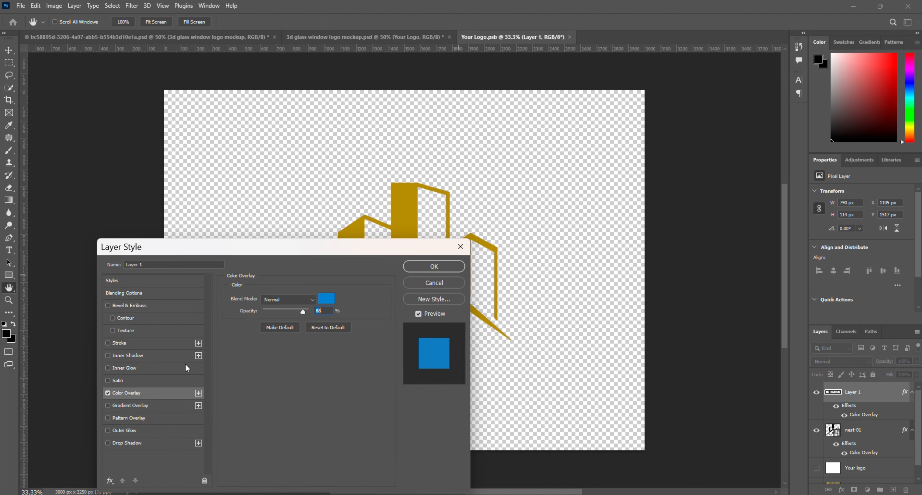
{"action": "left_click", "coordinate": [321, 300]}
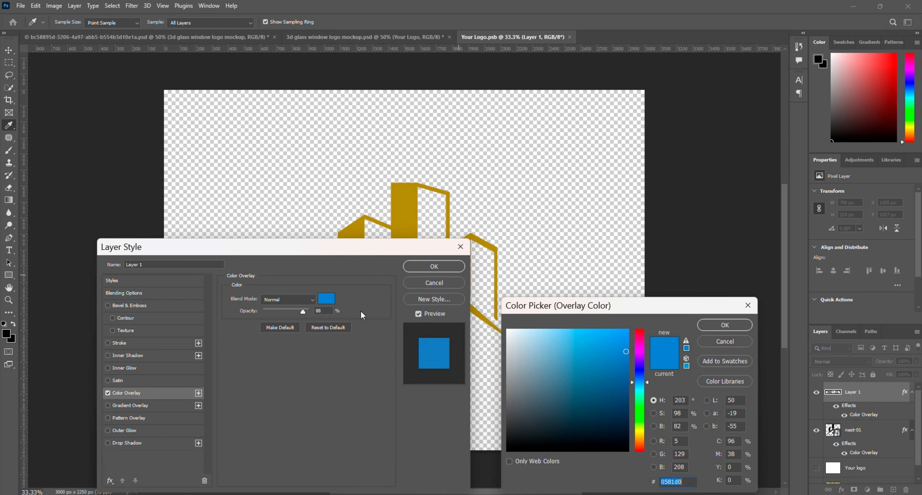
{"action": "left_click", "coordinate": [499, 318]}
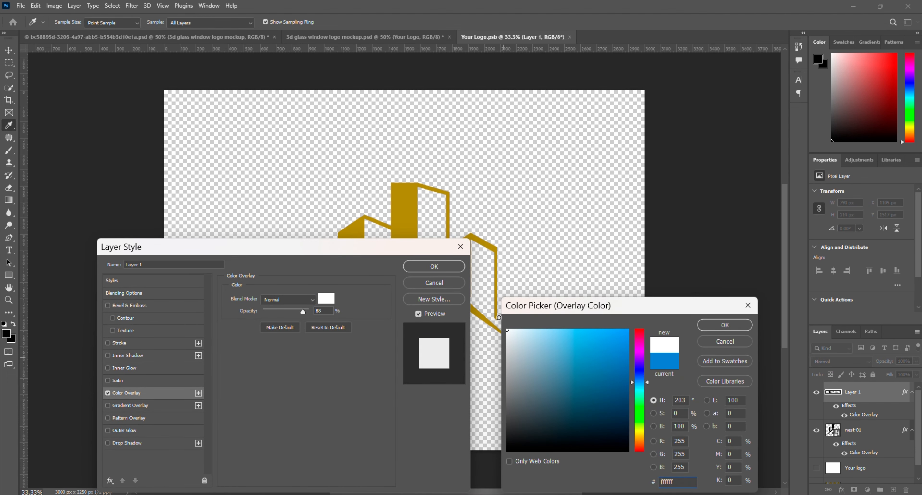
{"action": "left_click", "coordinate": [710, 326]}
{"action": "left_click", "coordinate": [418, 268]}
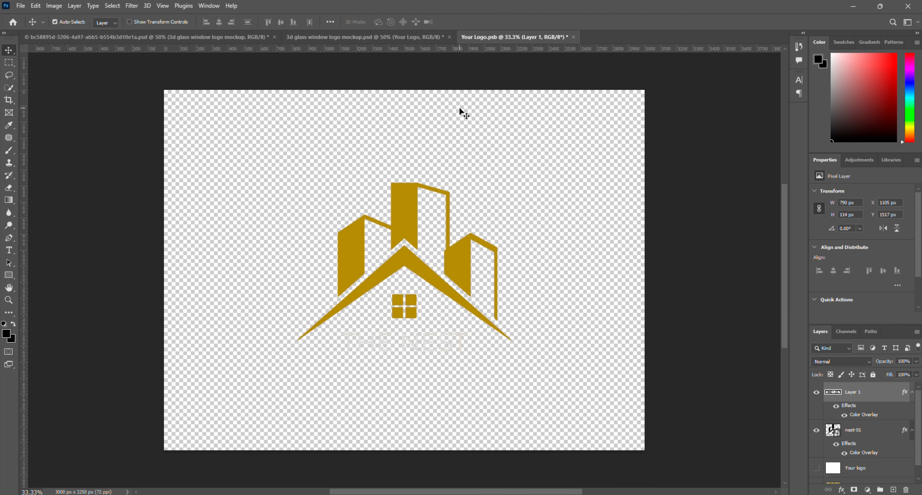
Close Your Logo.psb and save its changes to update the 3D glass window mockup
{"action": "left_click", "coordinate": [572, 38]}
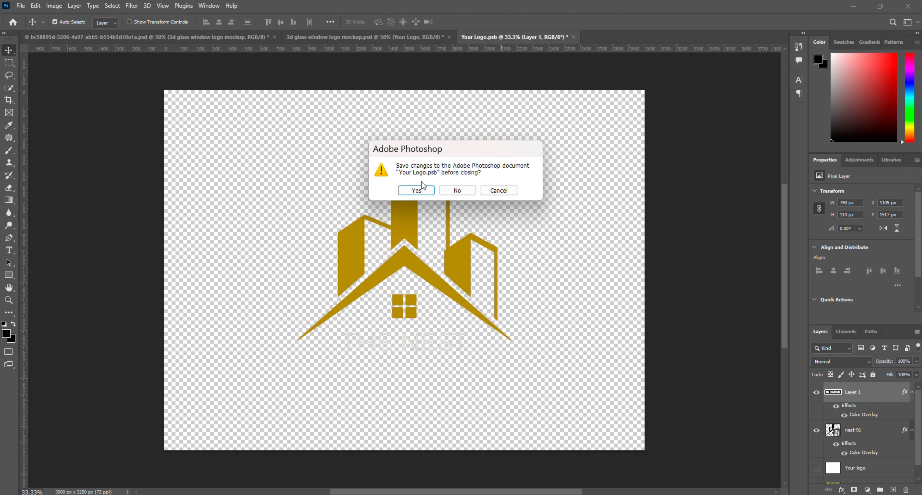
{"action": "left_click", "coordinate": [416, 191]}
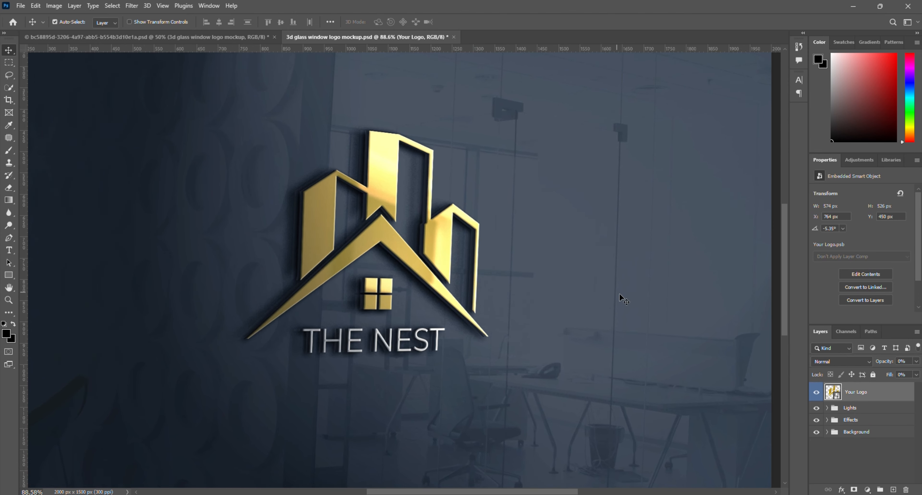
{"action": "scroll", "coordinate": [619, 295], "scroll_direction": "down", "scroll_amount": 1}
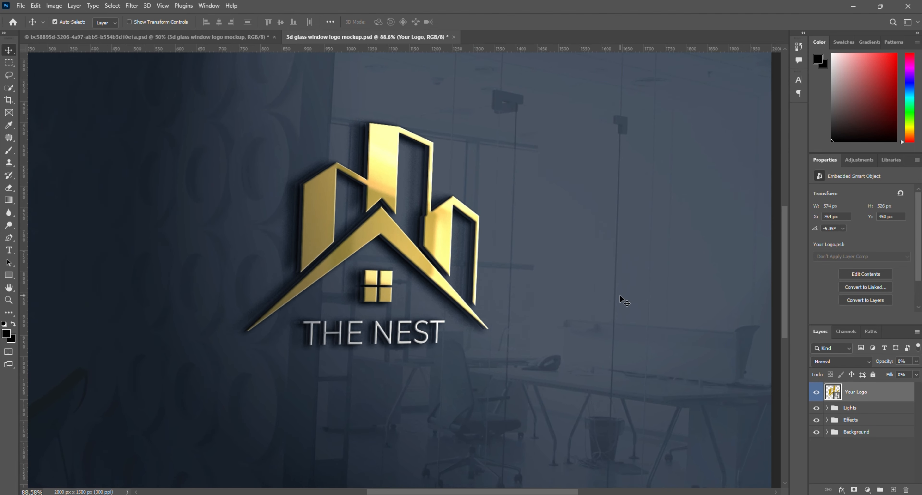